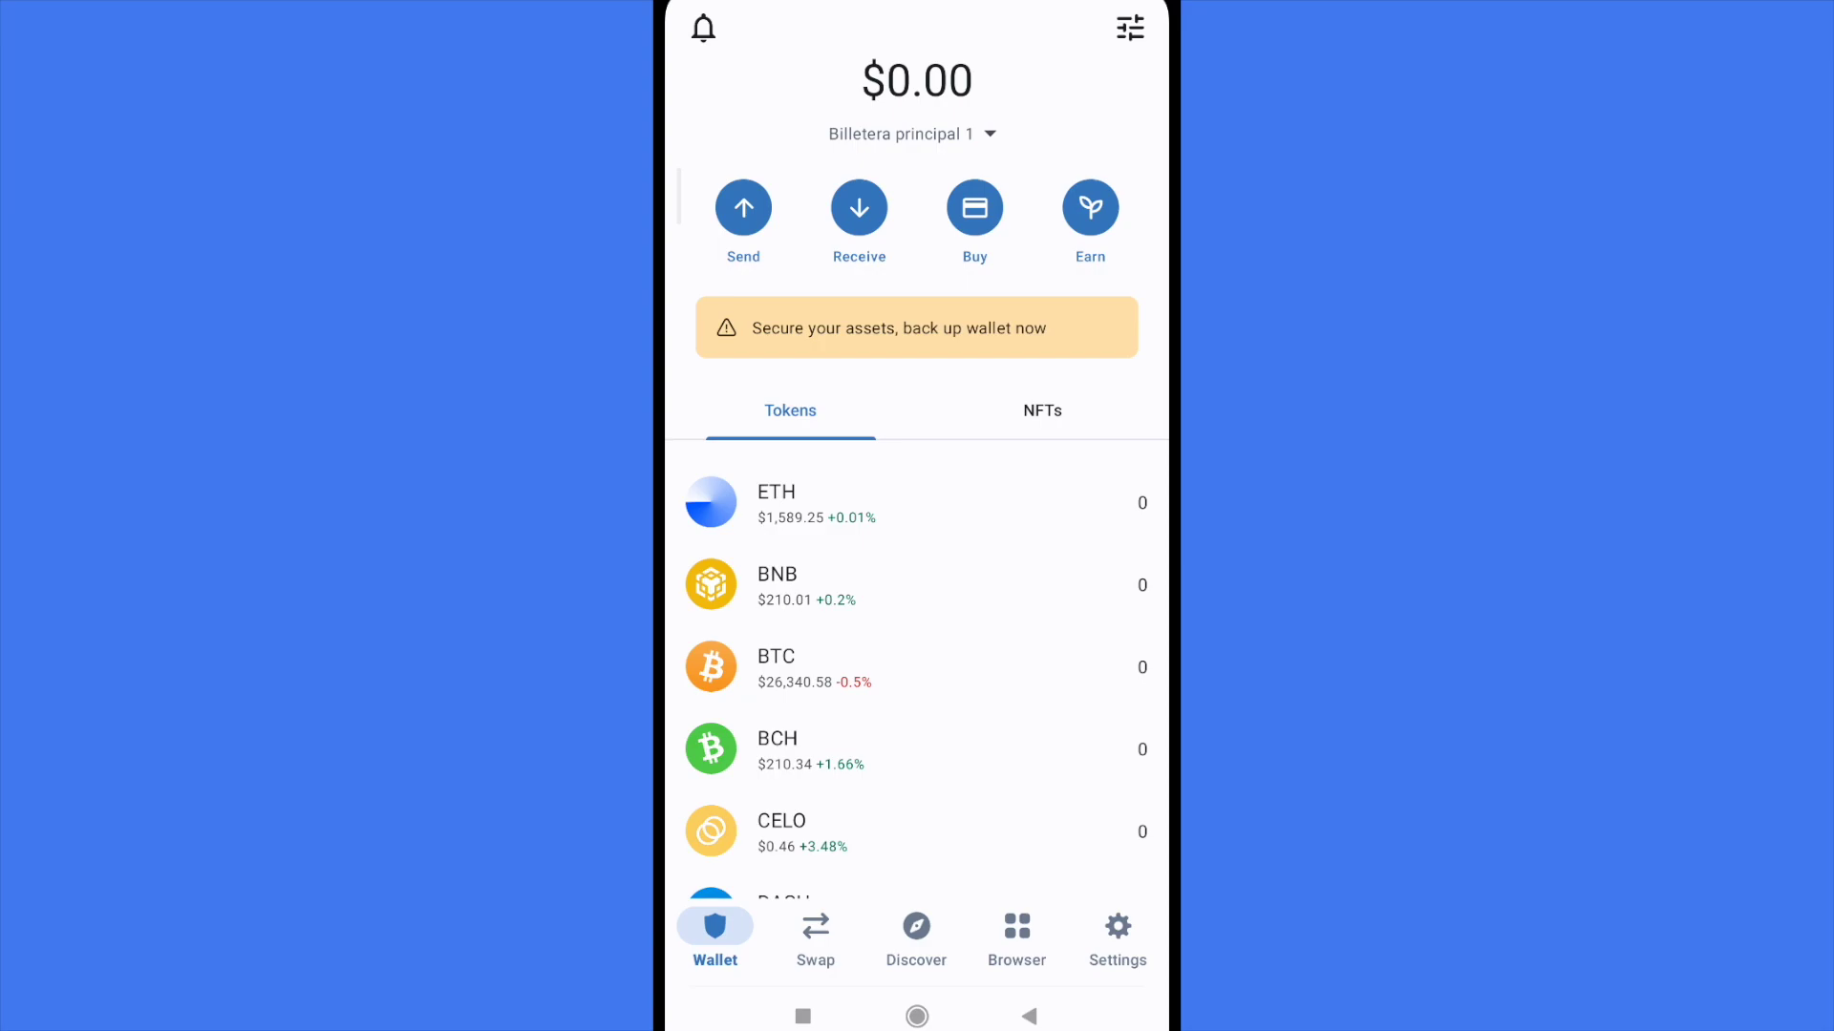
# Find Tether USD (ERC20) in the Trust Wallet token list and open its Send form
pyautogui.scroll(-5, 917, 573)
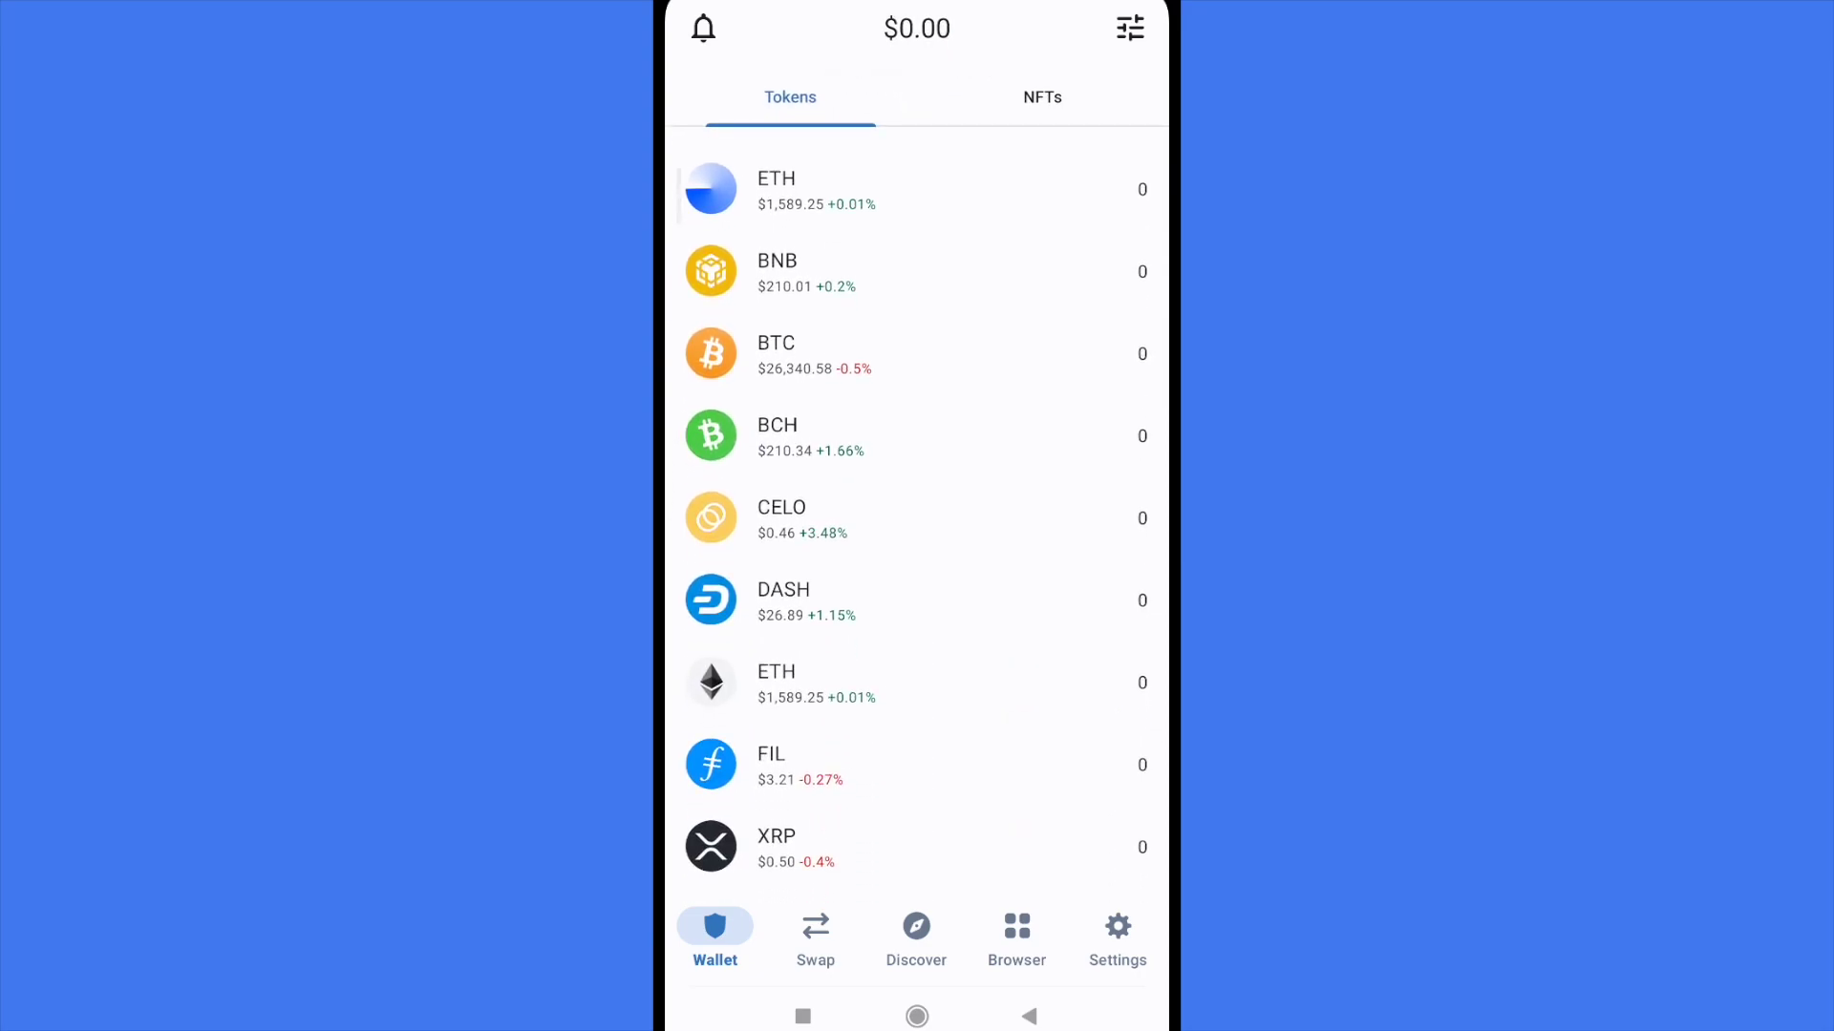
pyautogui.scroll(5, 917, 478)
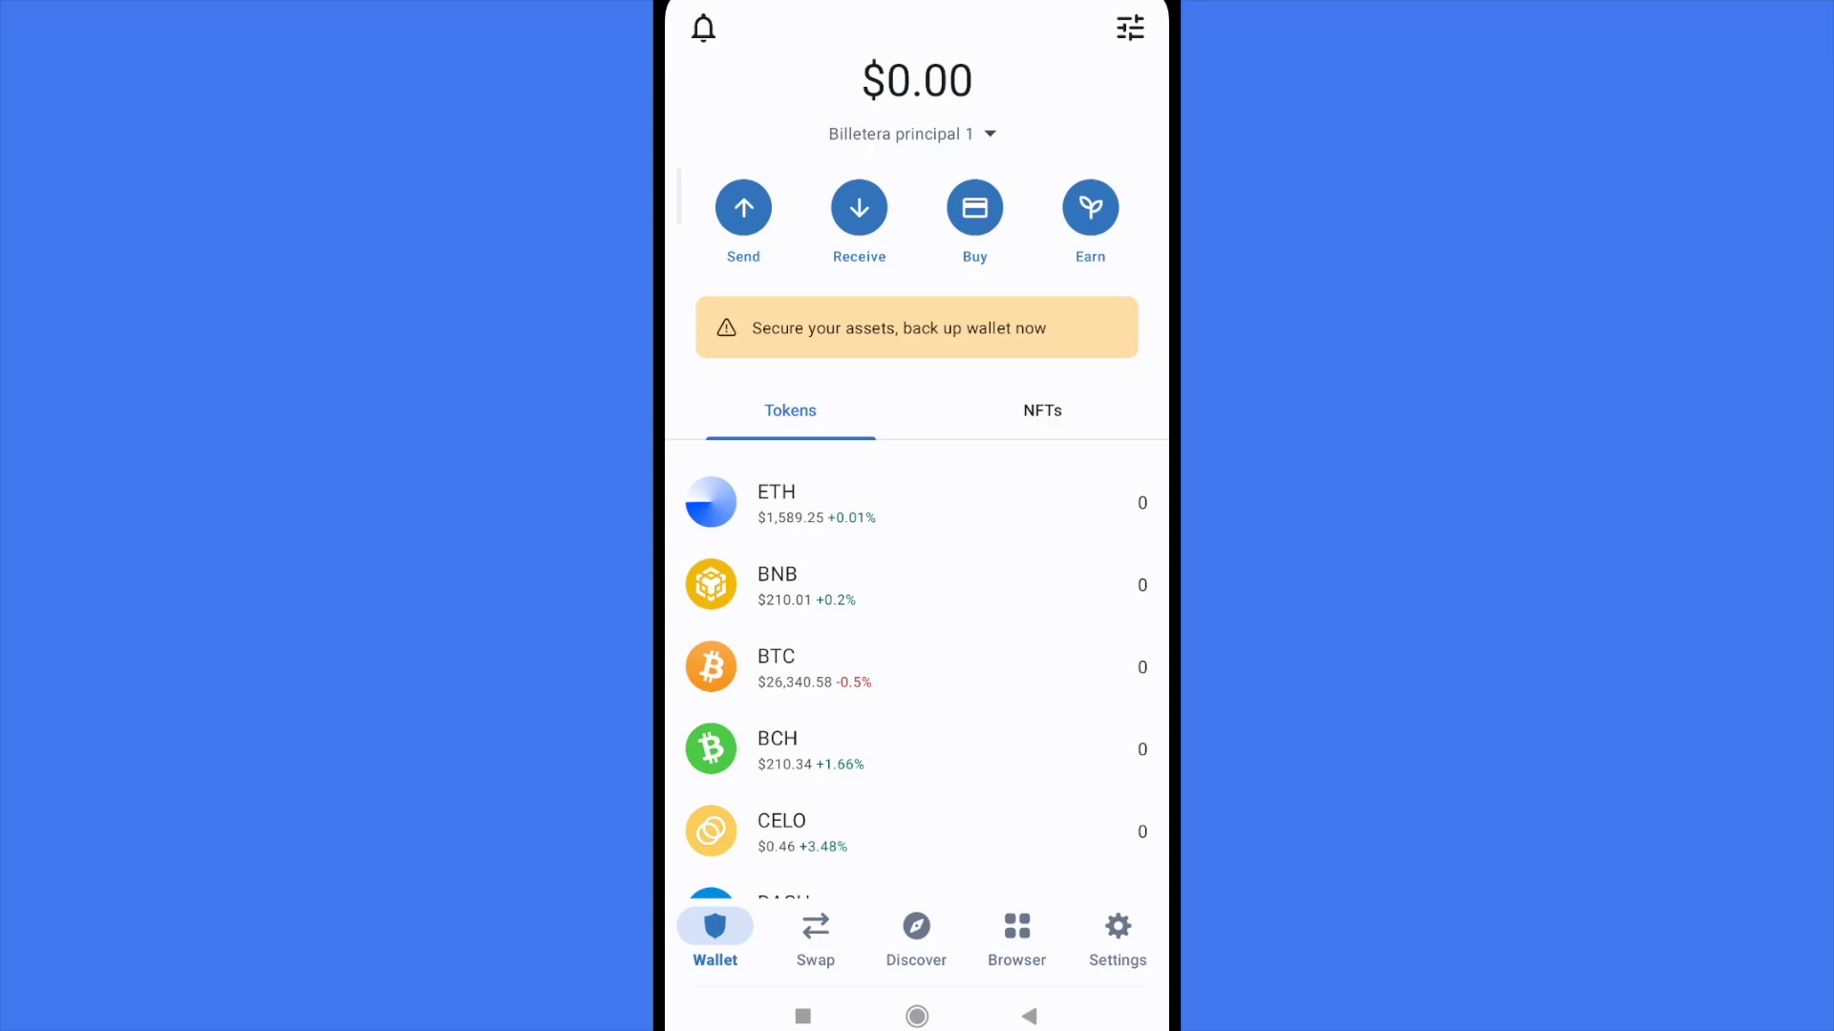
pyautogui.scroll(-5, 917, 573)
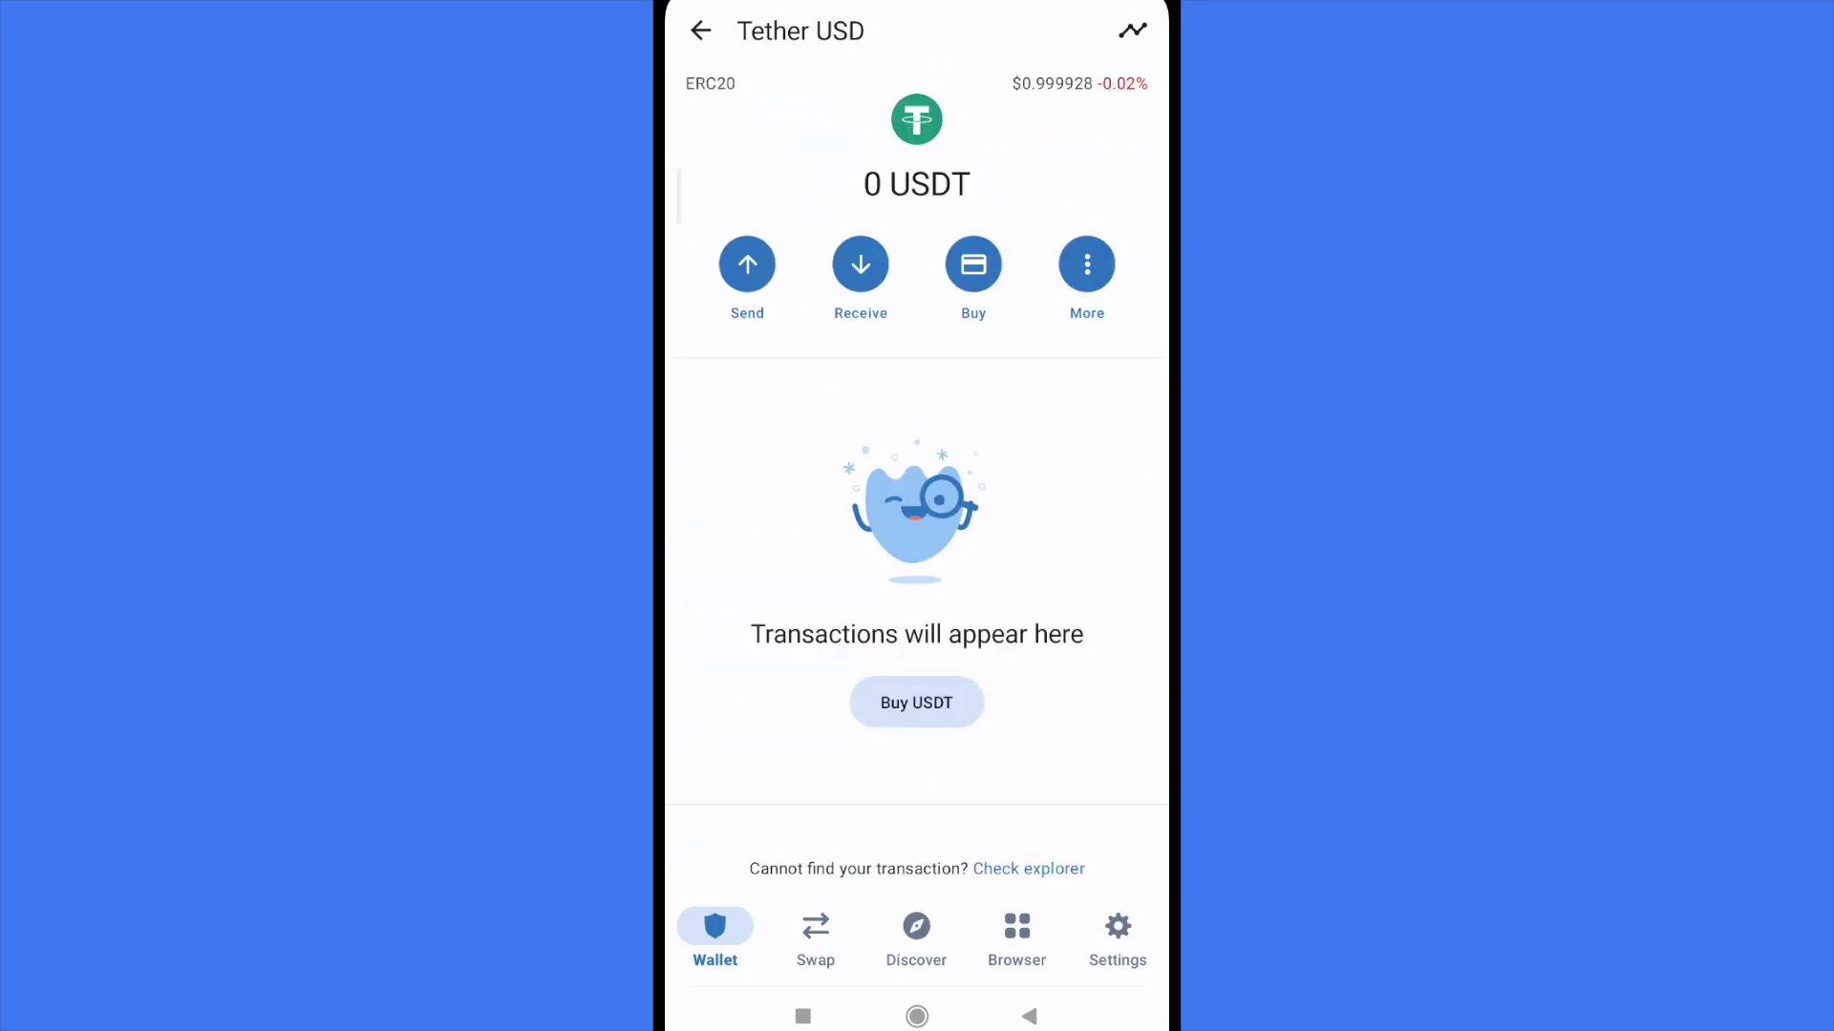
pyautogui.click(747, 264)
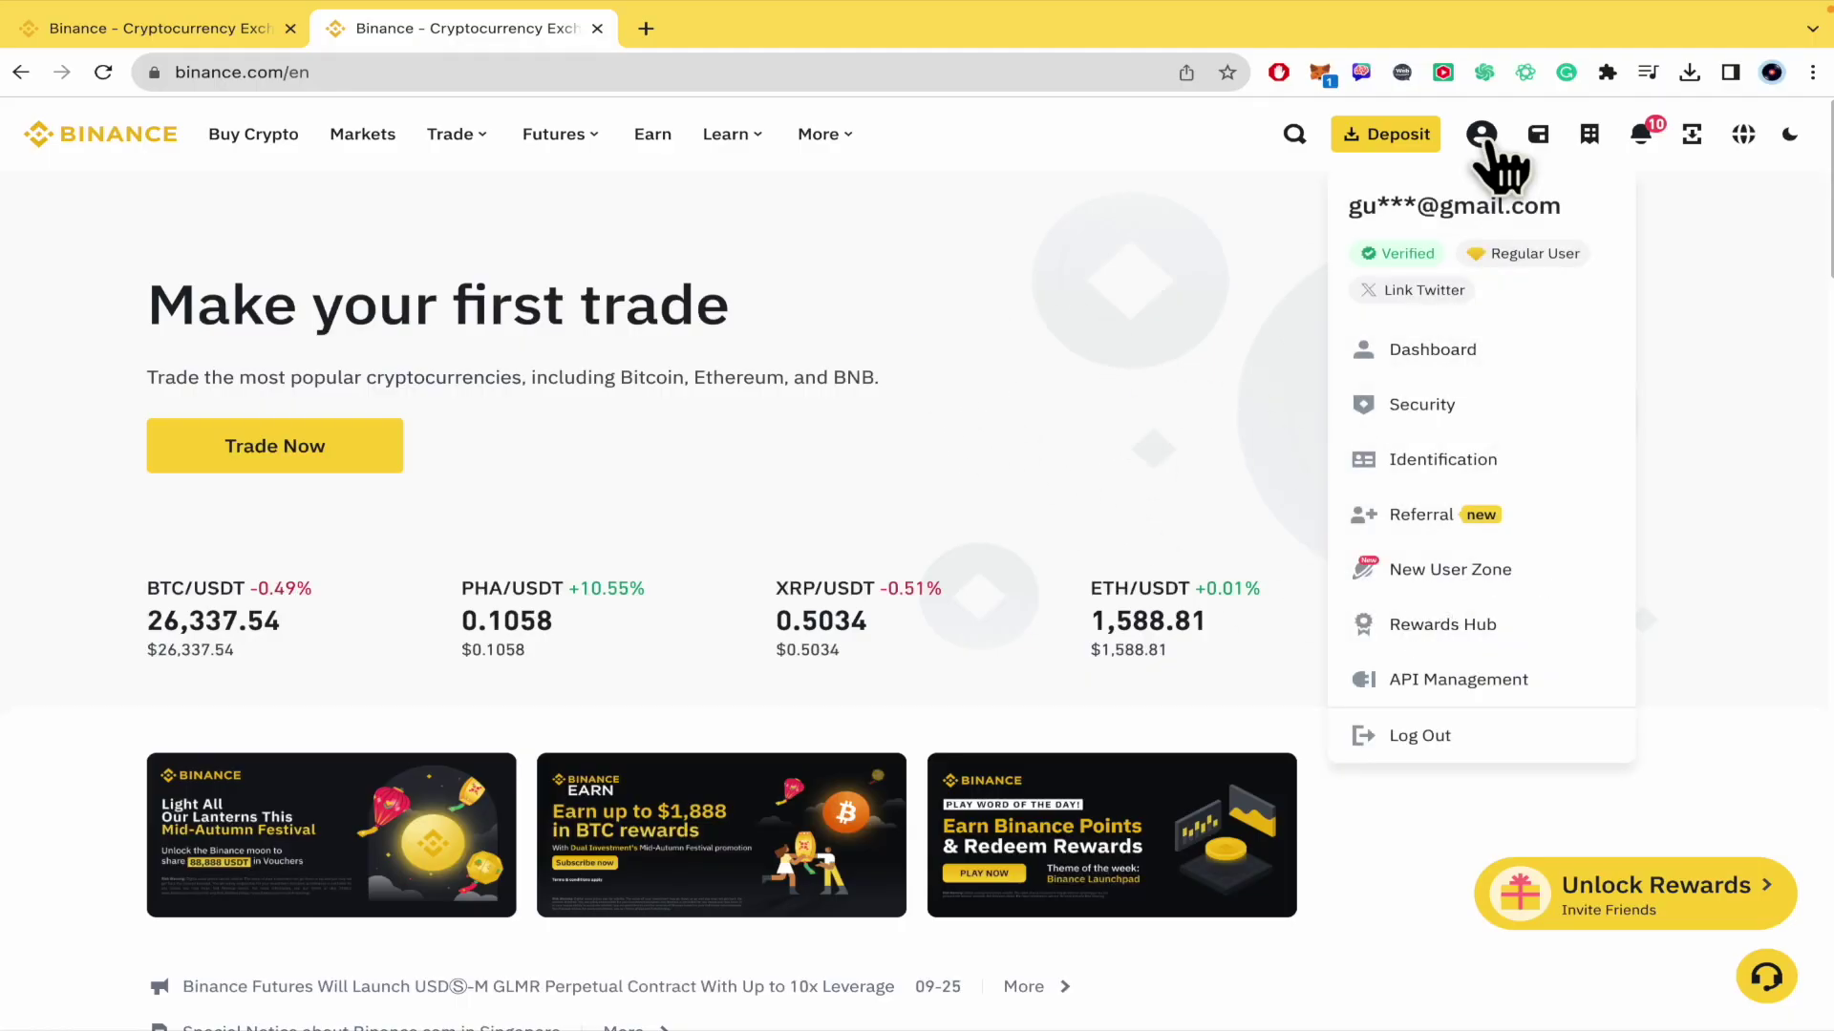
pyautogui.moveTo(1538, 134)
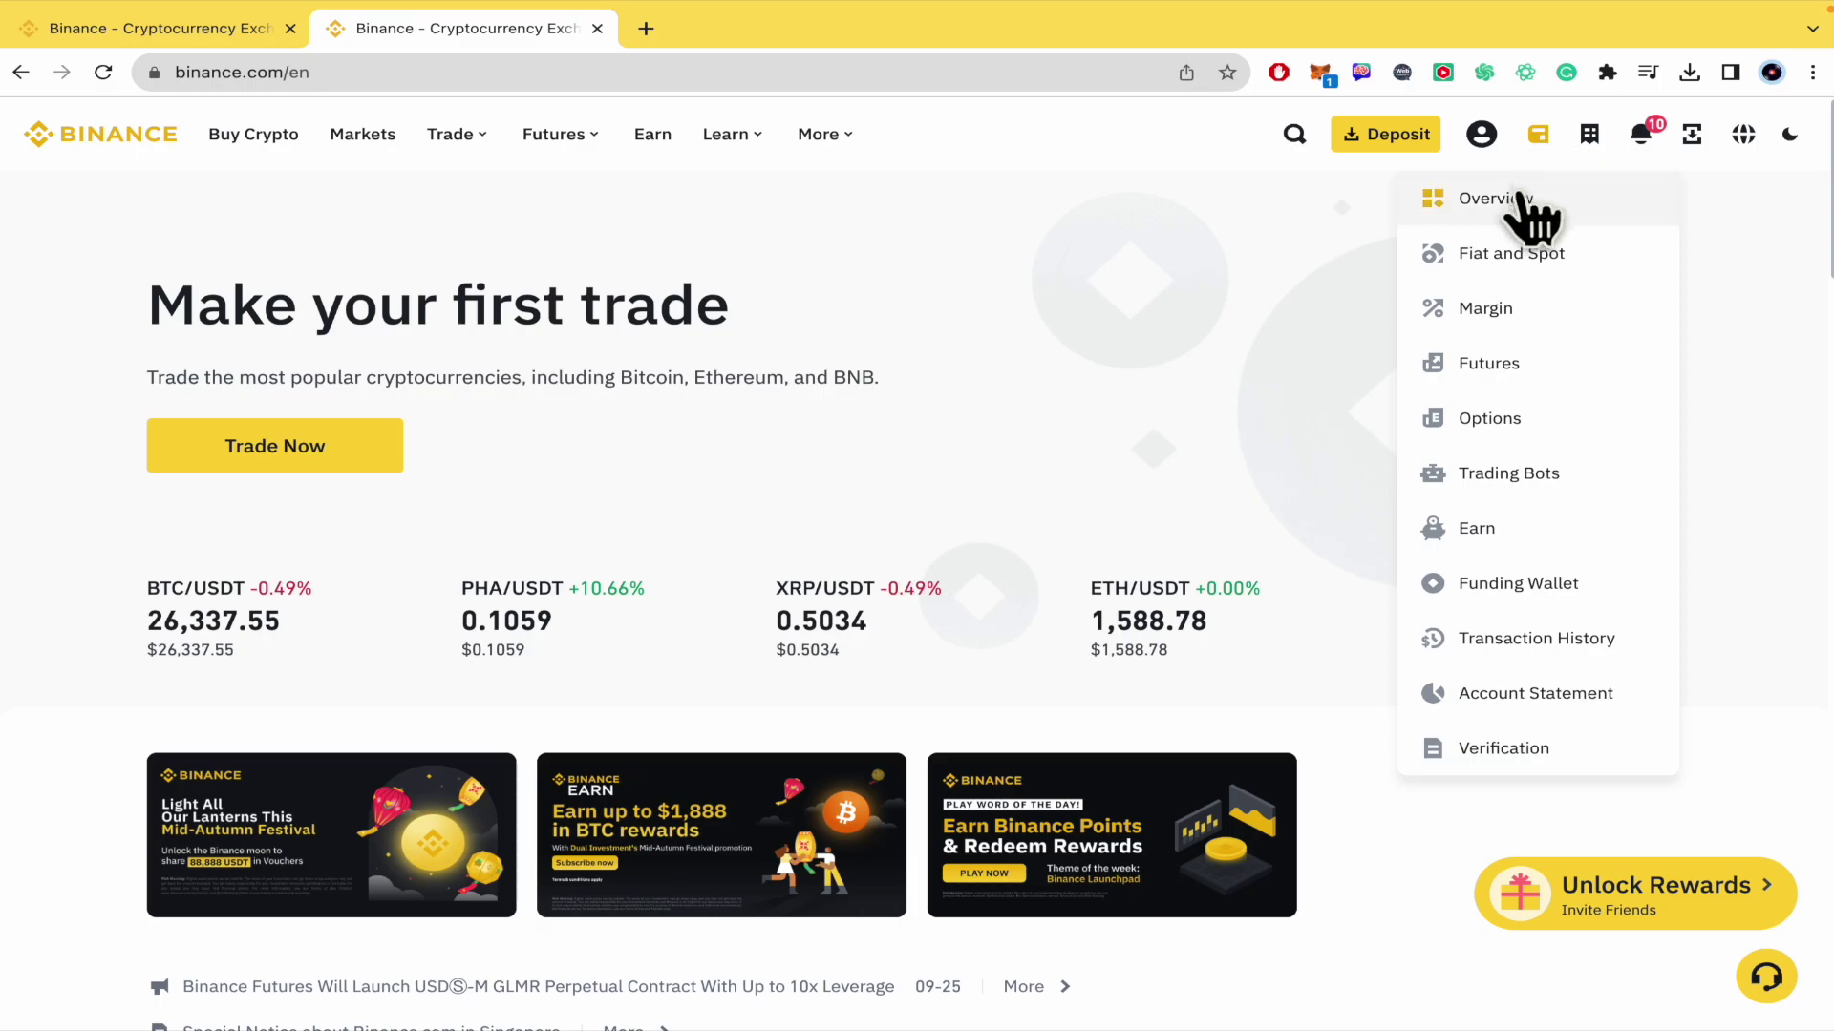
# From Wallet Overview, start a crypto deposit with USDT (TetherUS) as the coin
pyautogui.click(1517, 208)
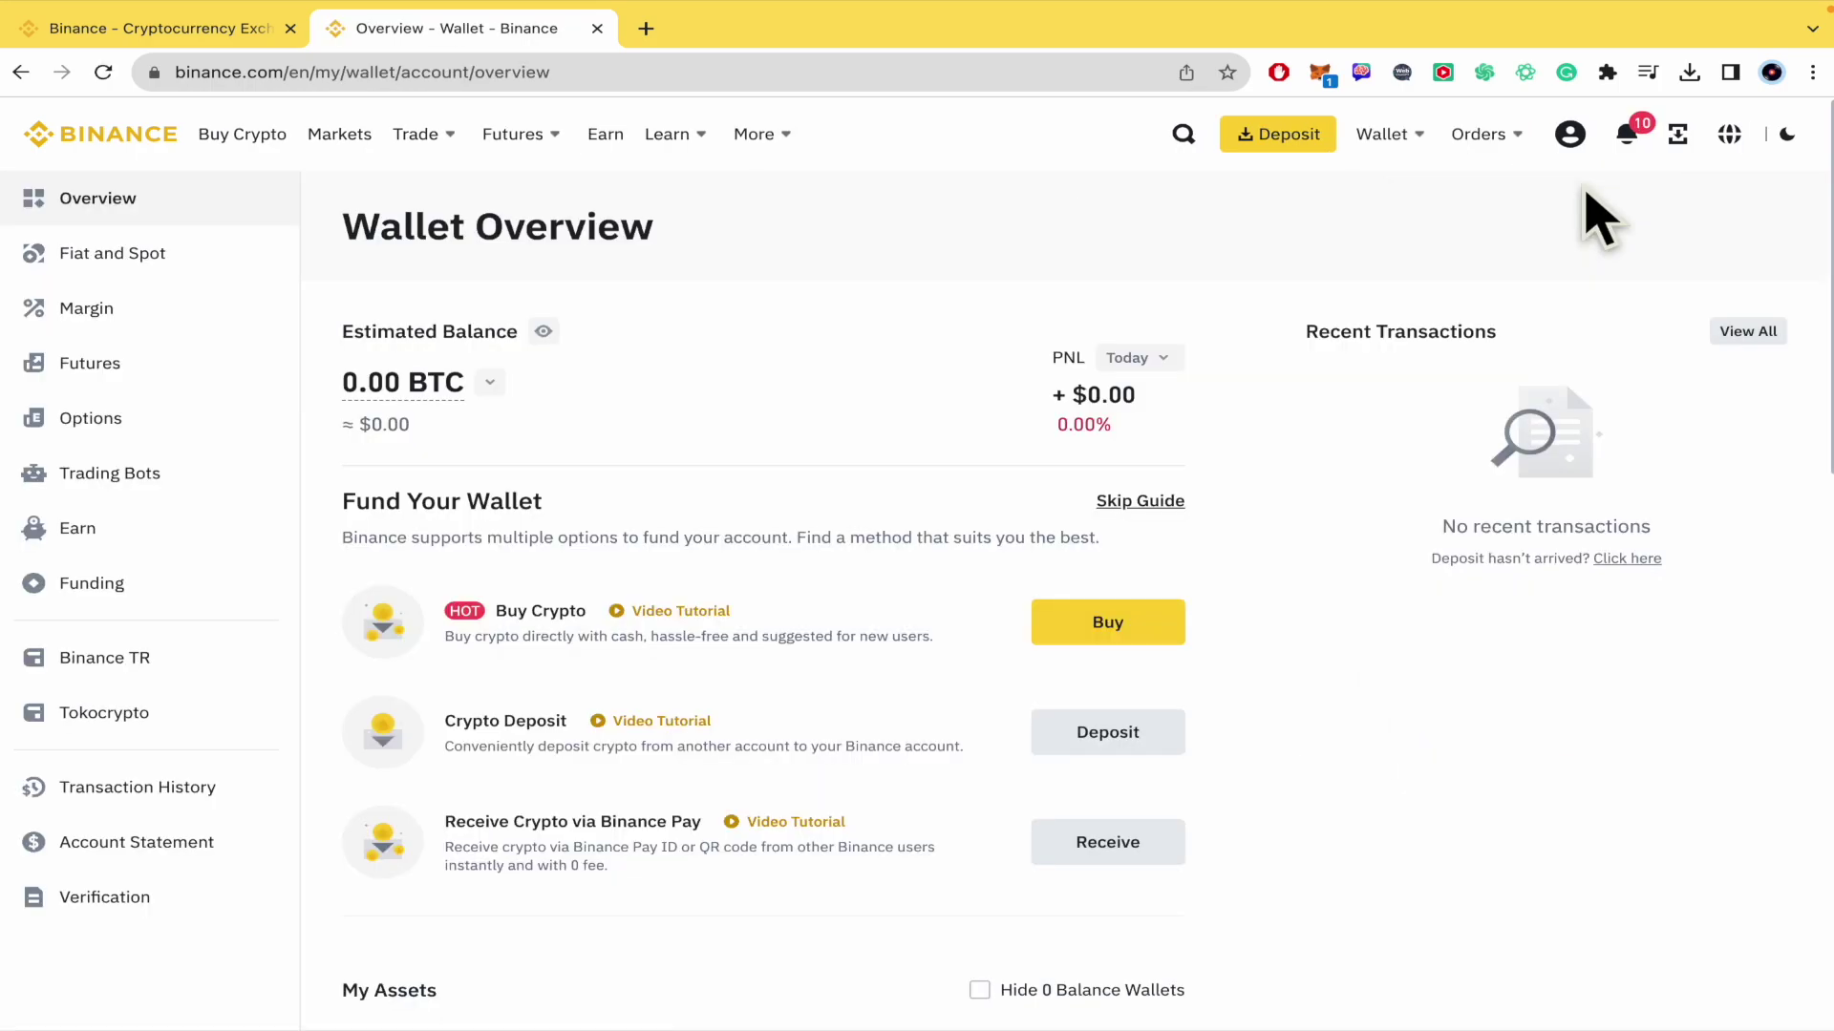
pyautogui.scroll(-1, 611, 793)
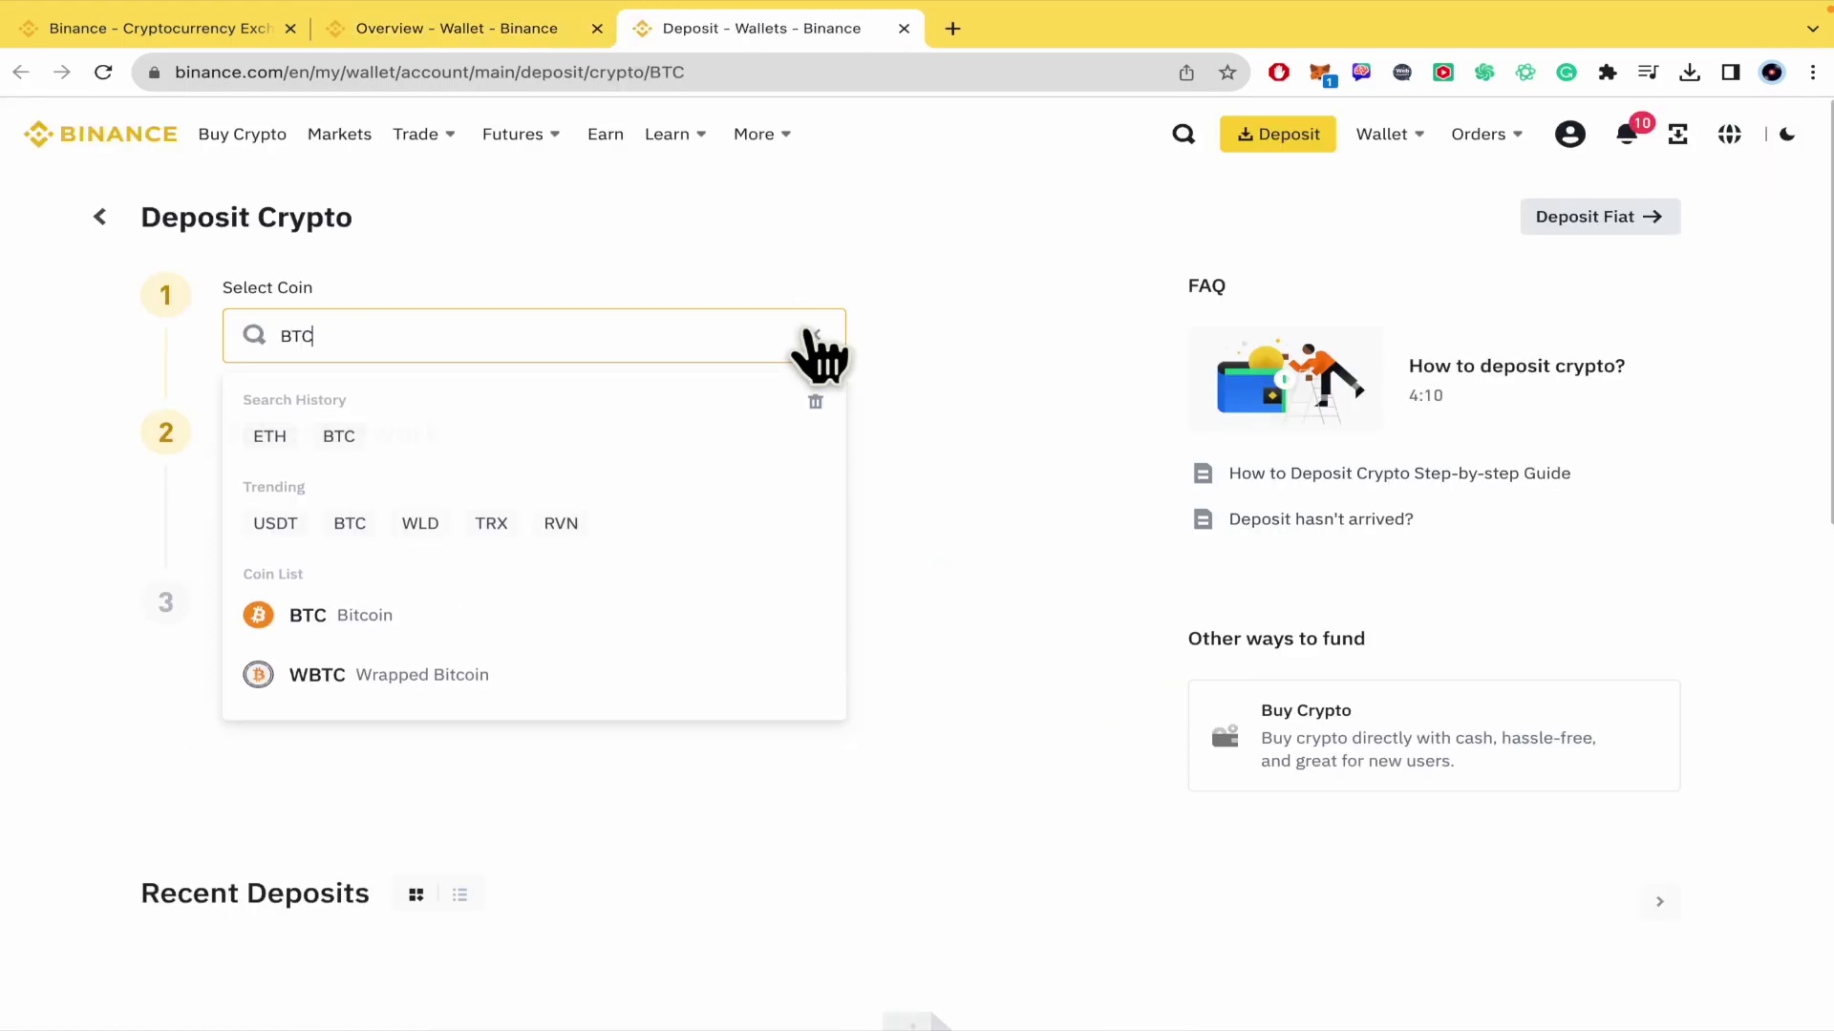
pyautogui.click(281, 525)
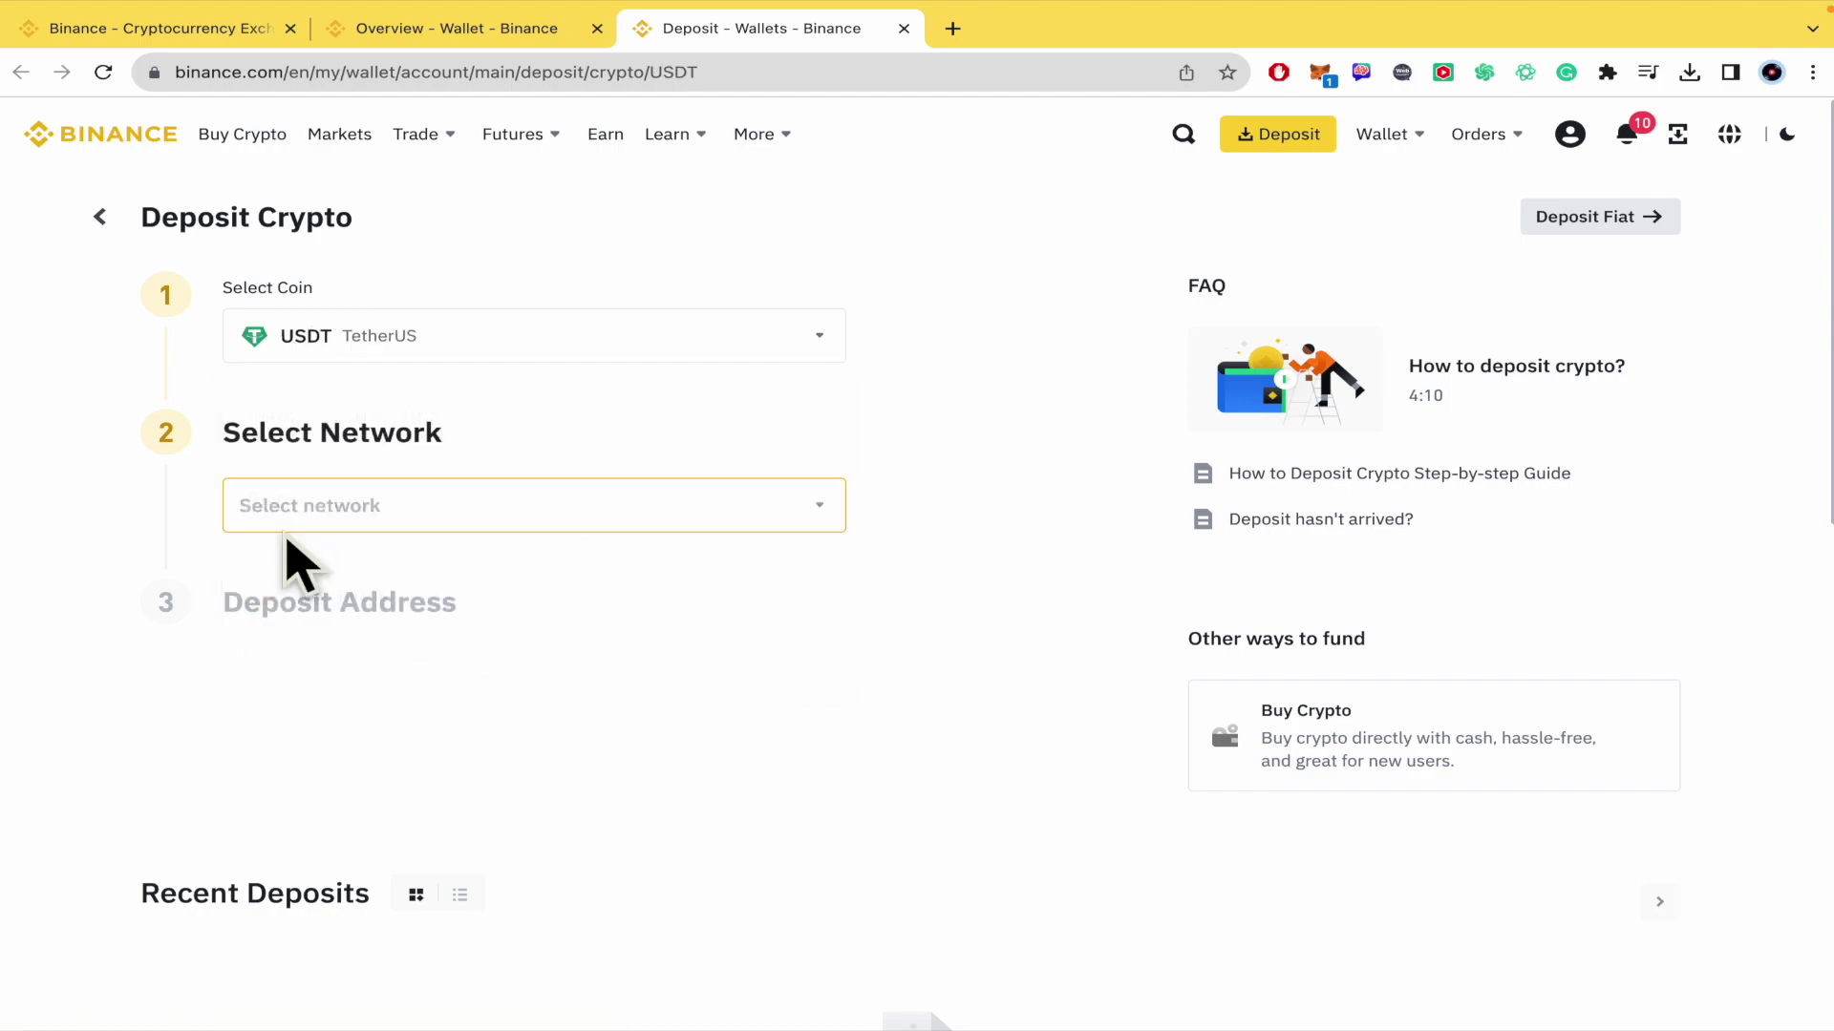
# Set the USDT deposit network to Ethereum (ERC20)
pyautogui.click(471, 528)
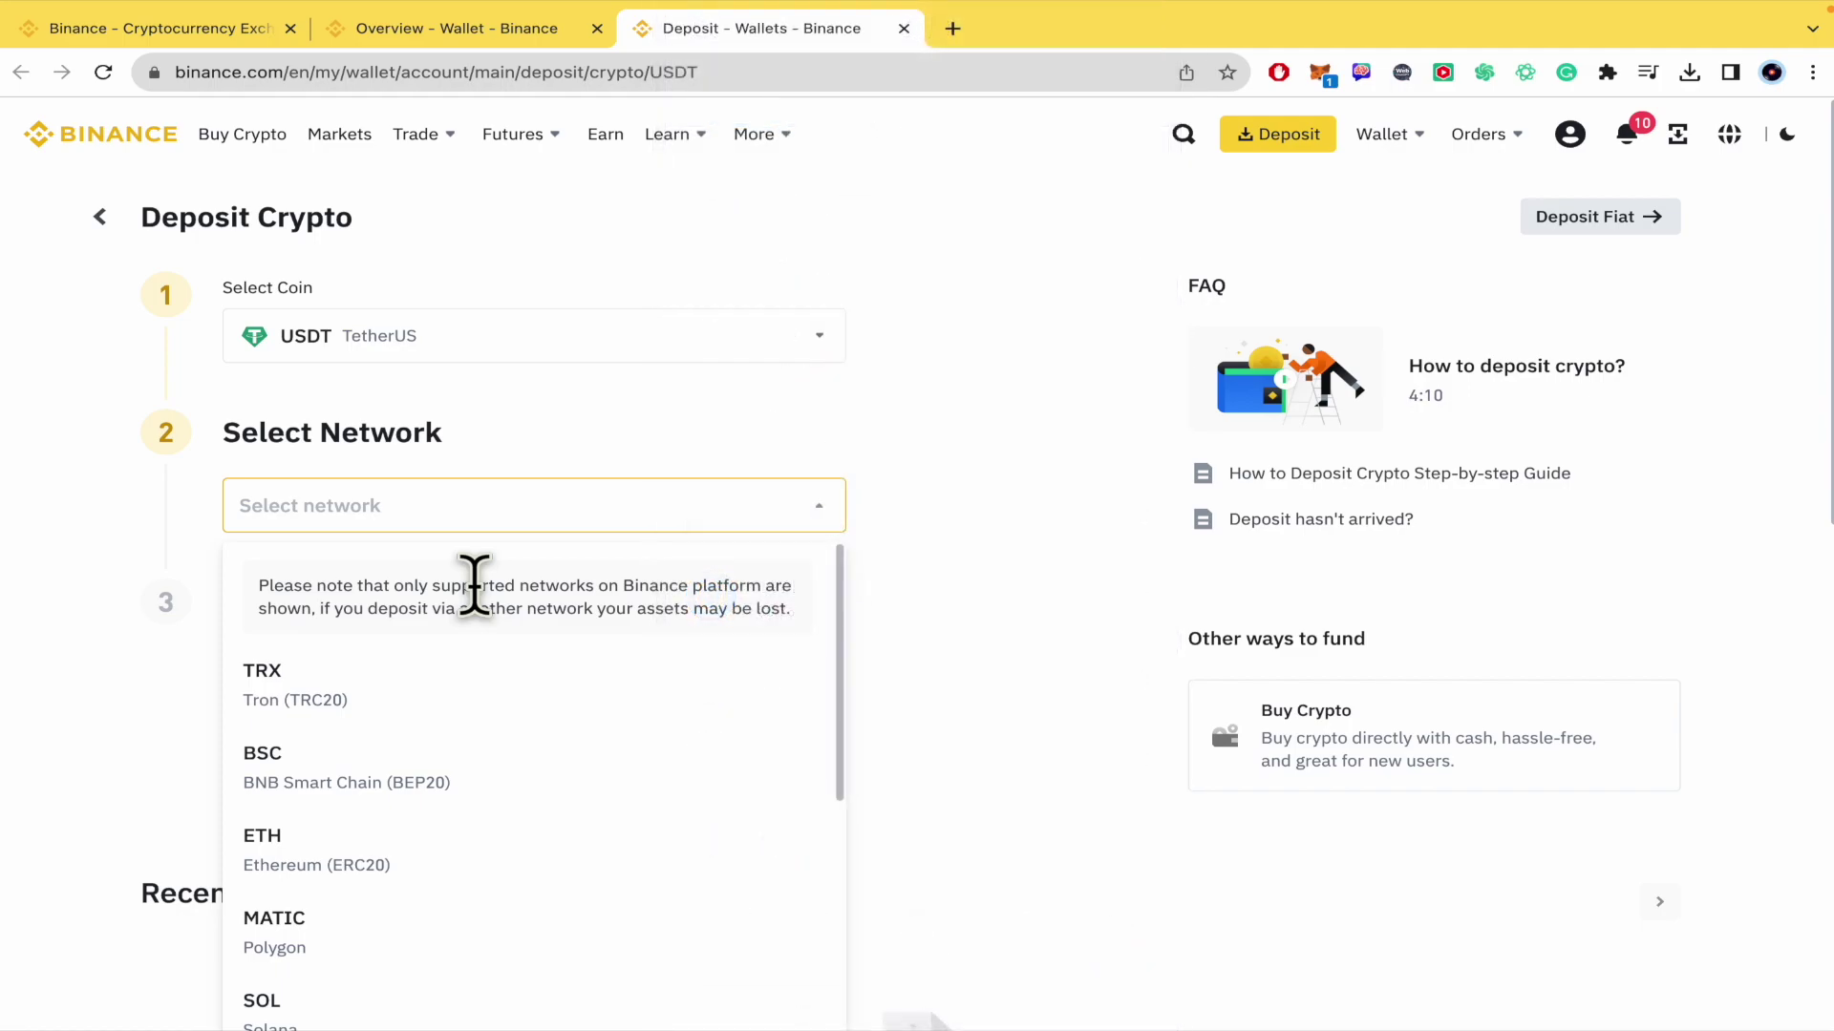
pyautogui.scroll(-1, 474, 582)
pyautogui.scroll(-1, 478, 592)
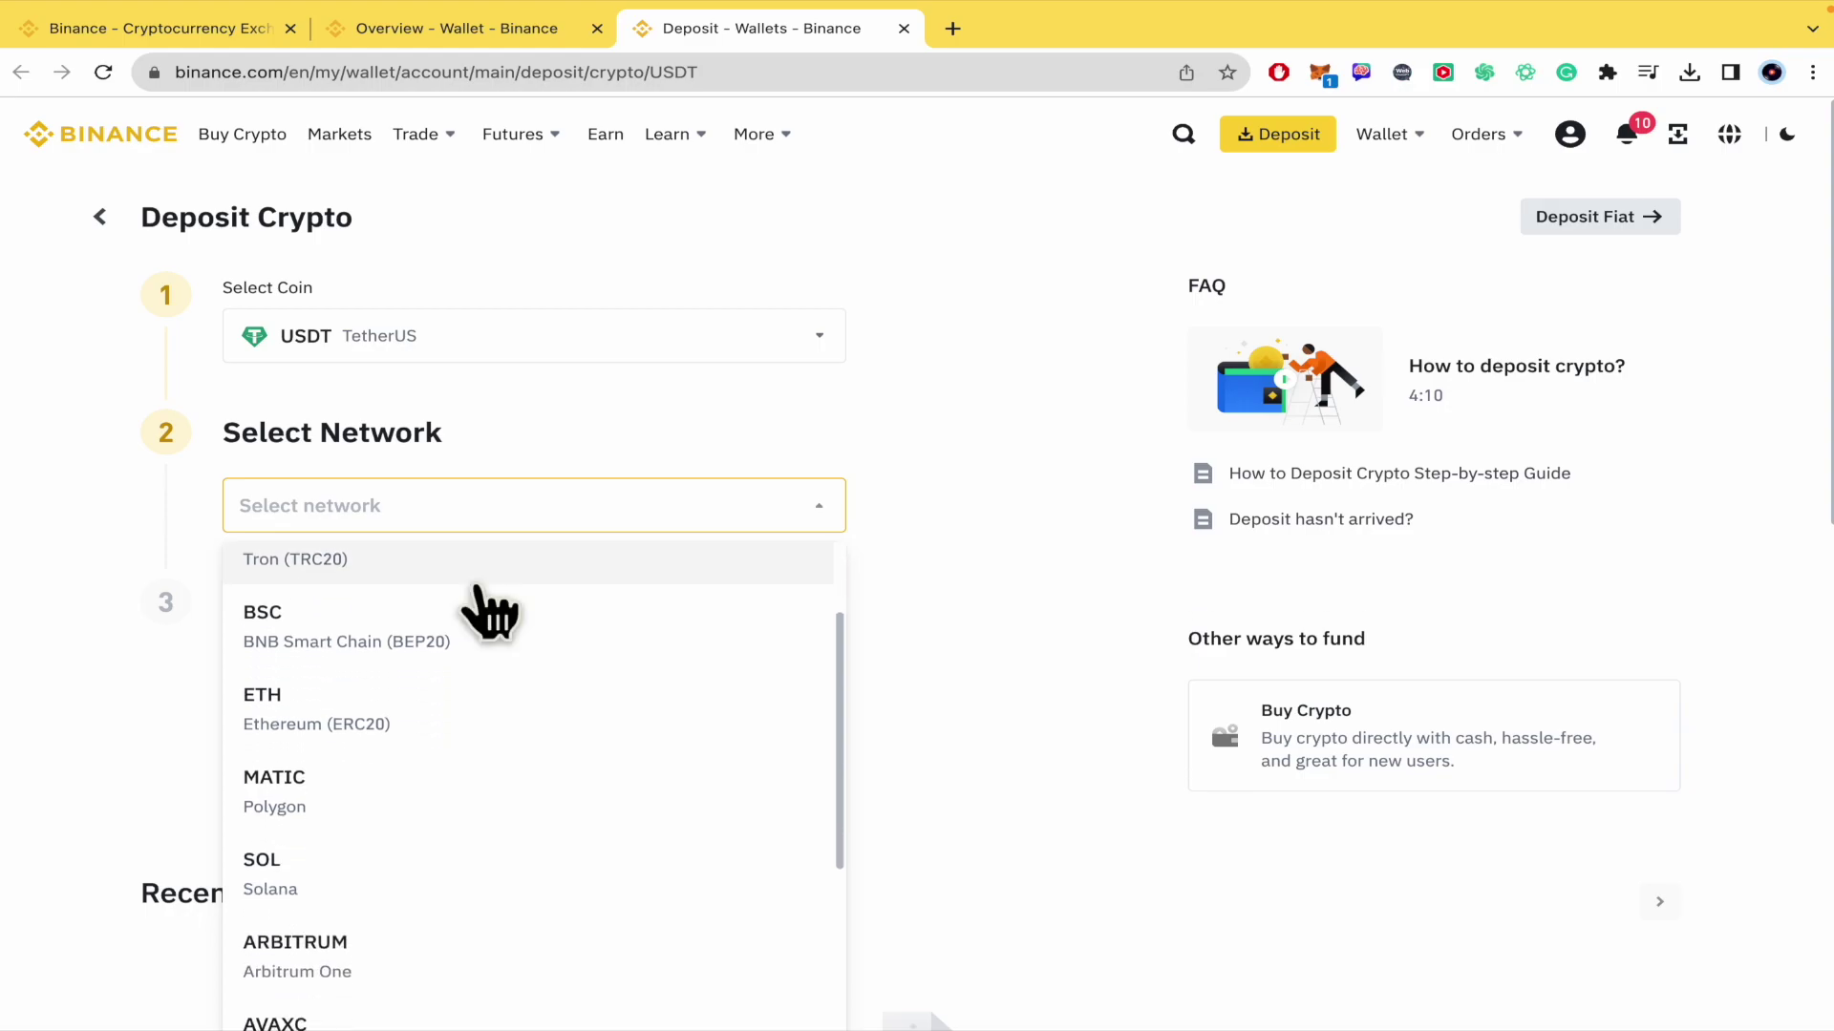
pyautogui.click(475, 712)
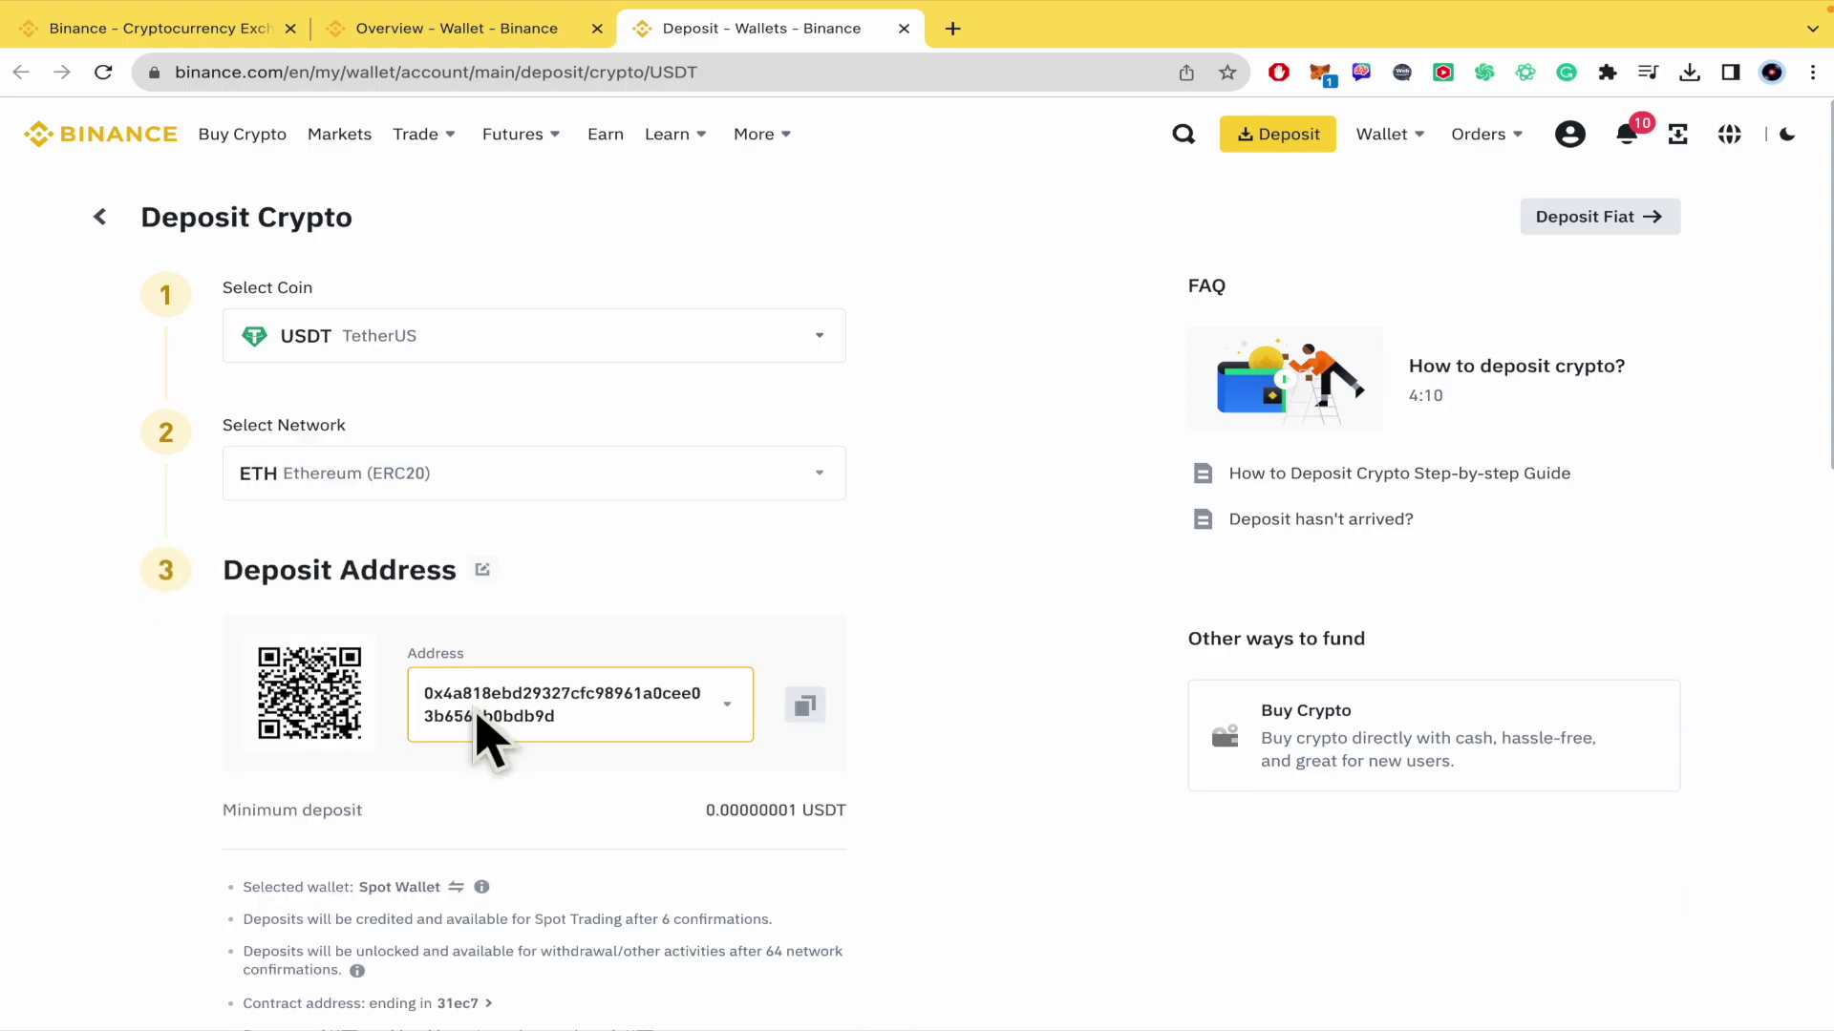
# Copy the USDT ERC20 deposit address and go back to the Binance home page
pyautogui.scroll(-1, 478, 716)
pyautogui.scroll(-1, 477, 712)
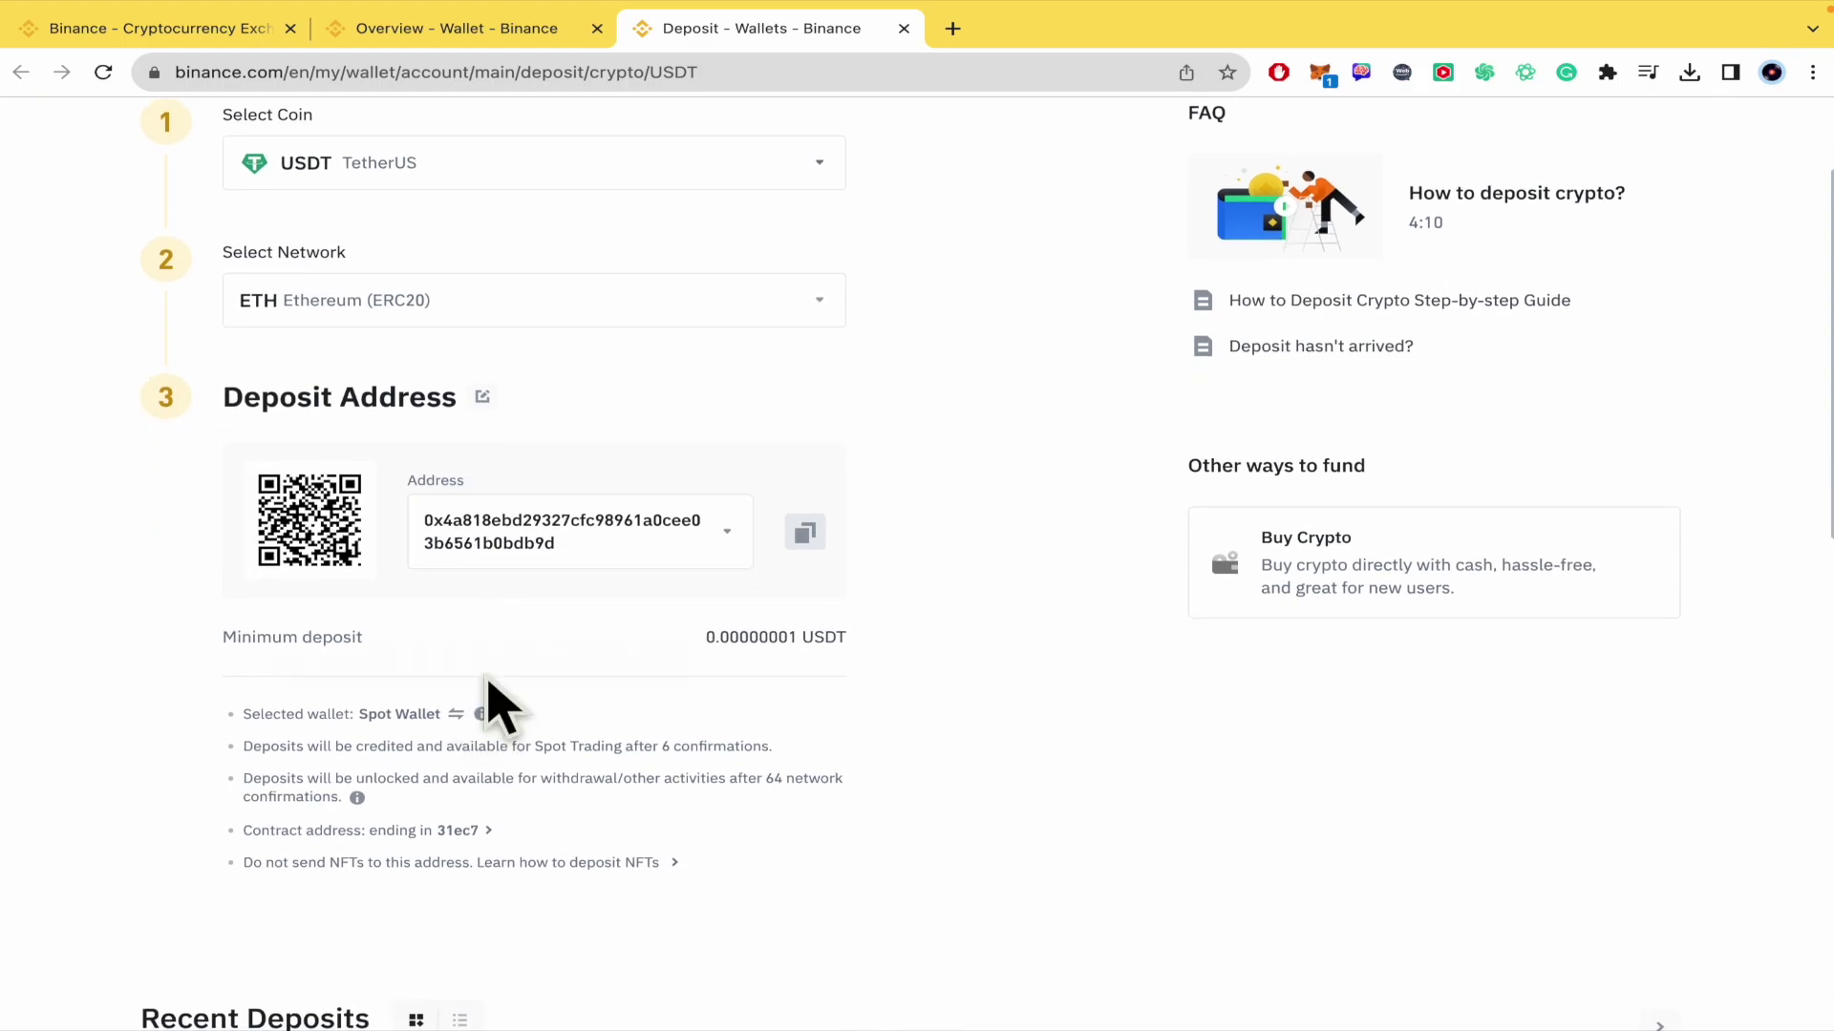
pyautogui.click(603, 556)
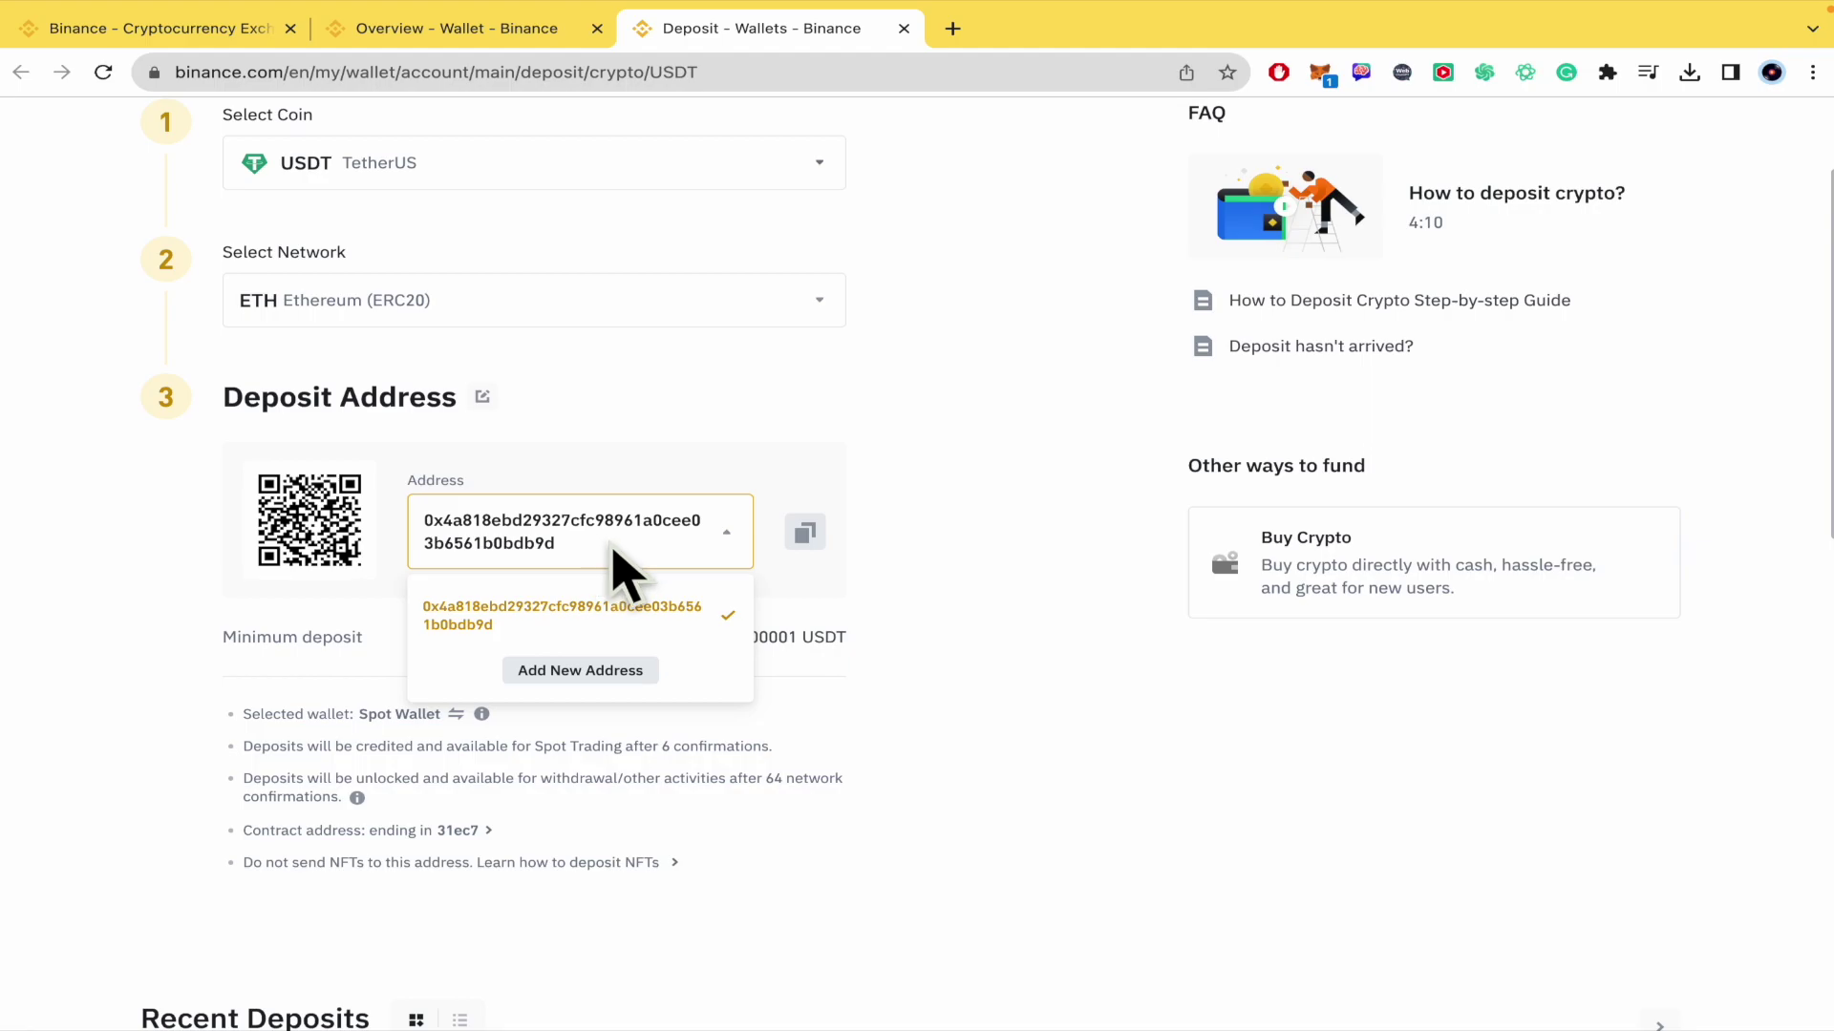
pyautogui.click(810, 540)
pyautogui.click(993, 533)
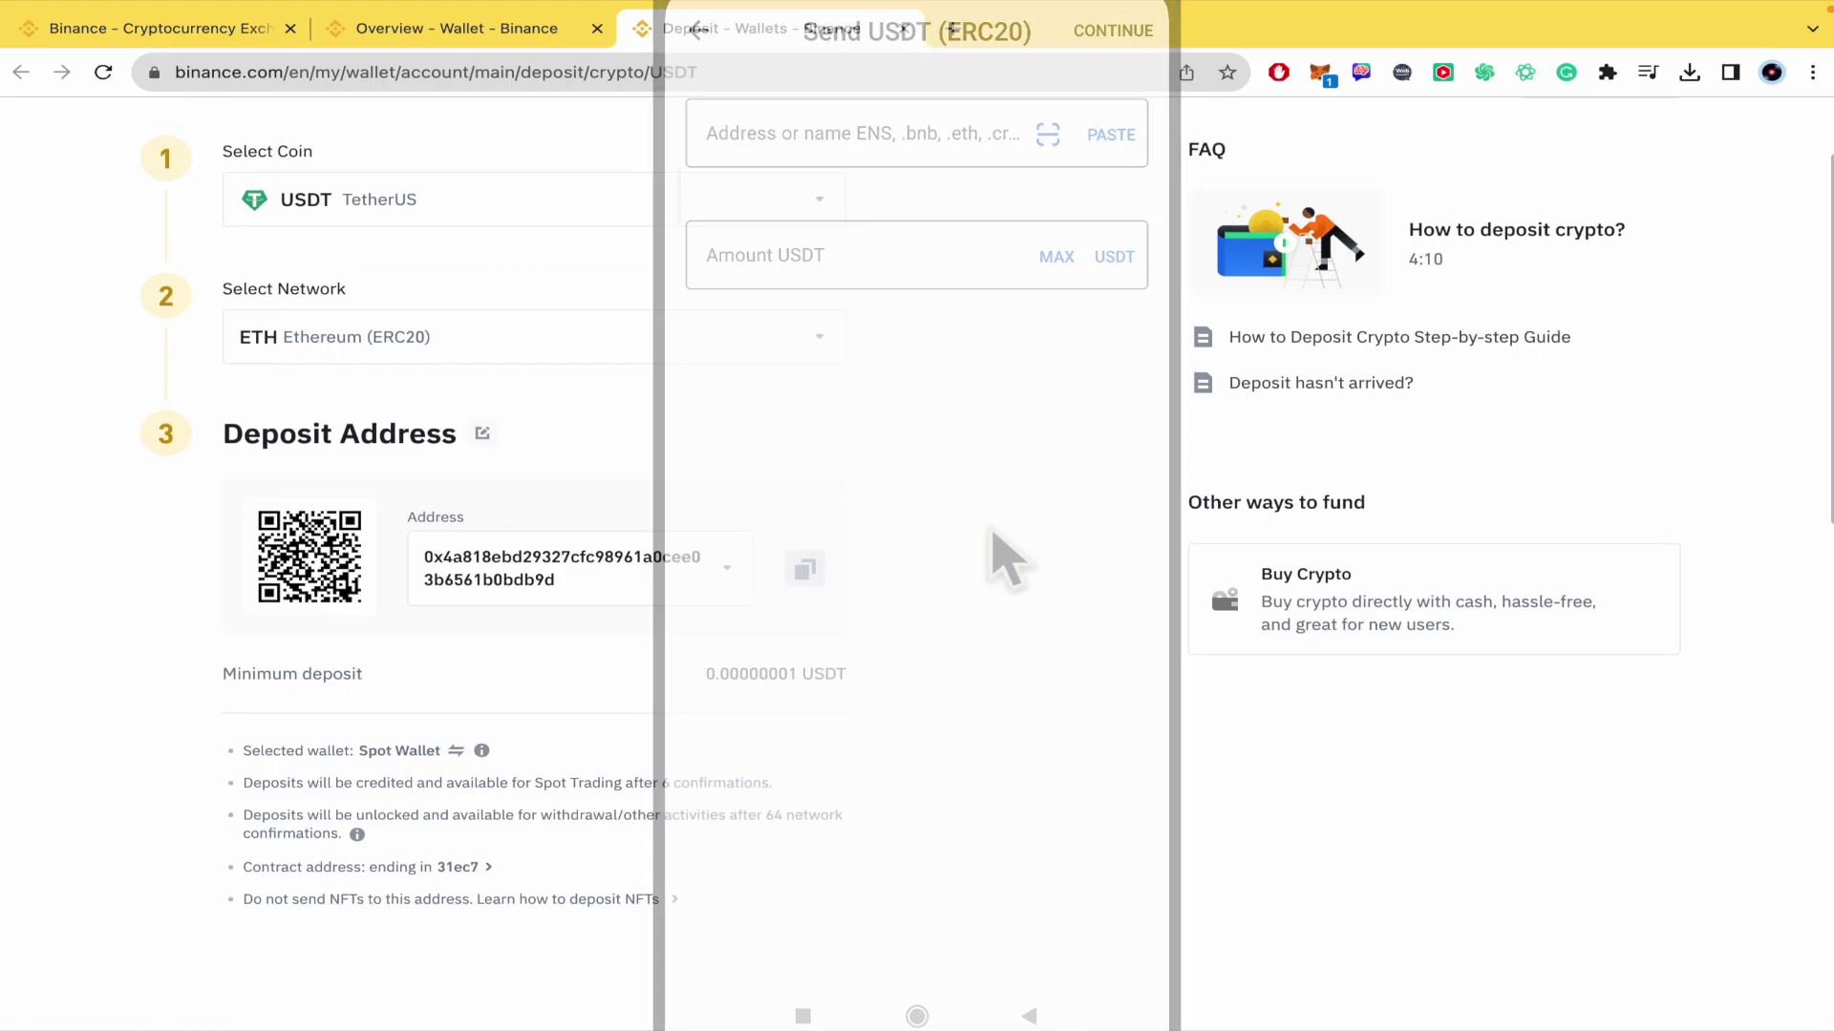
pyautogui.click(122, 143)
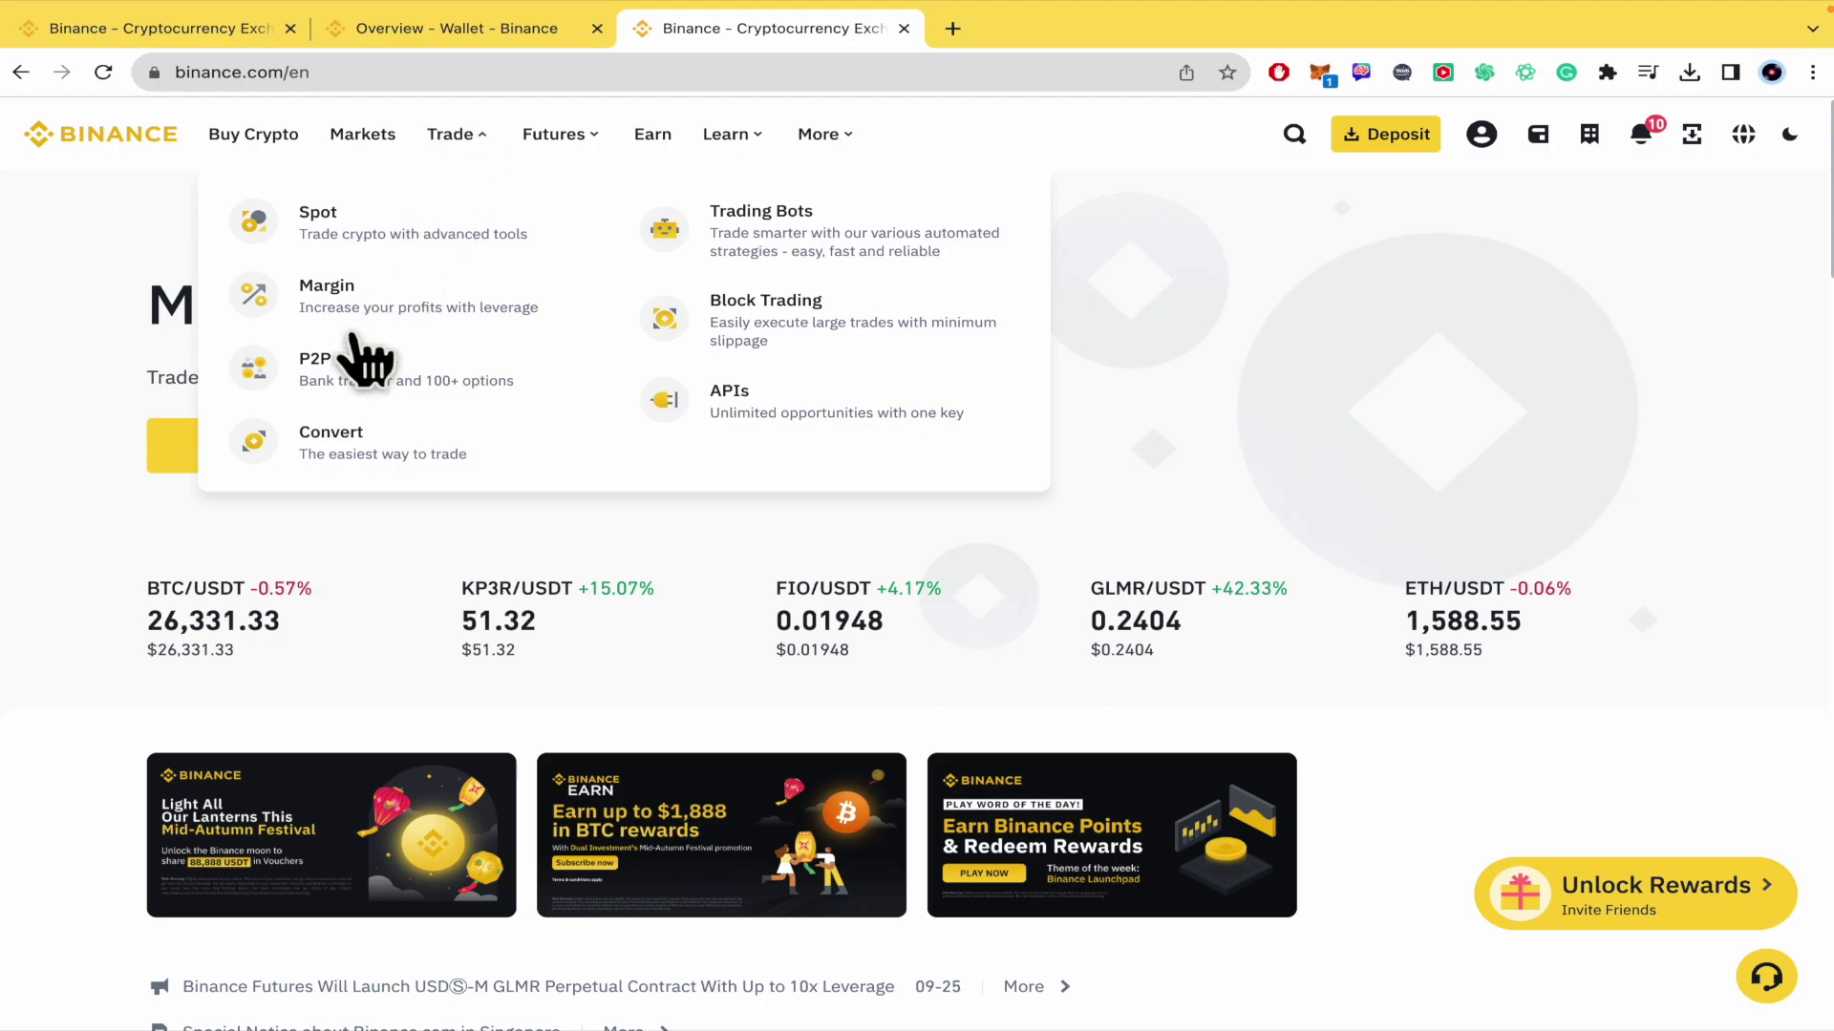
# Show P2P Sell USDT offers filtered to buyers paying with Cash app
pyautogui.click(336, 363)
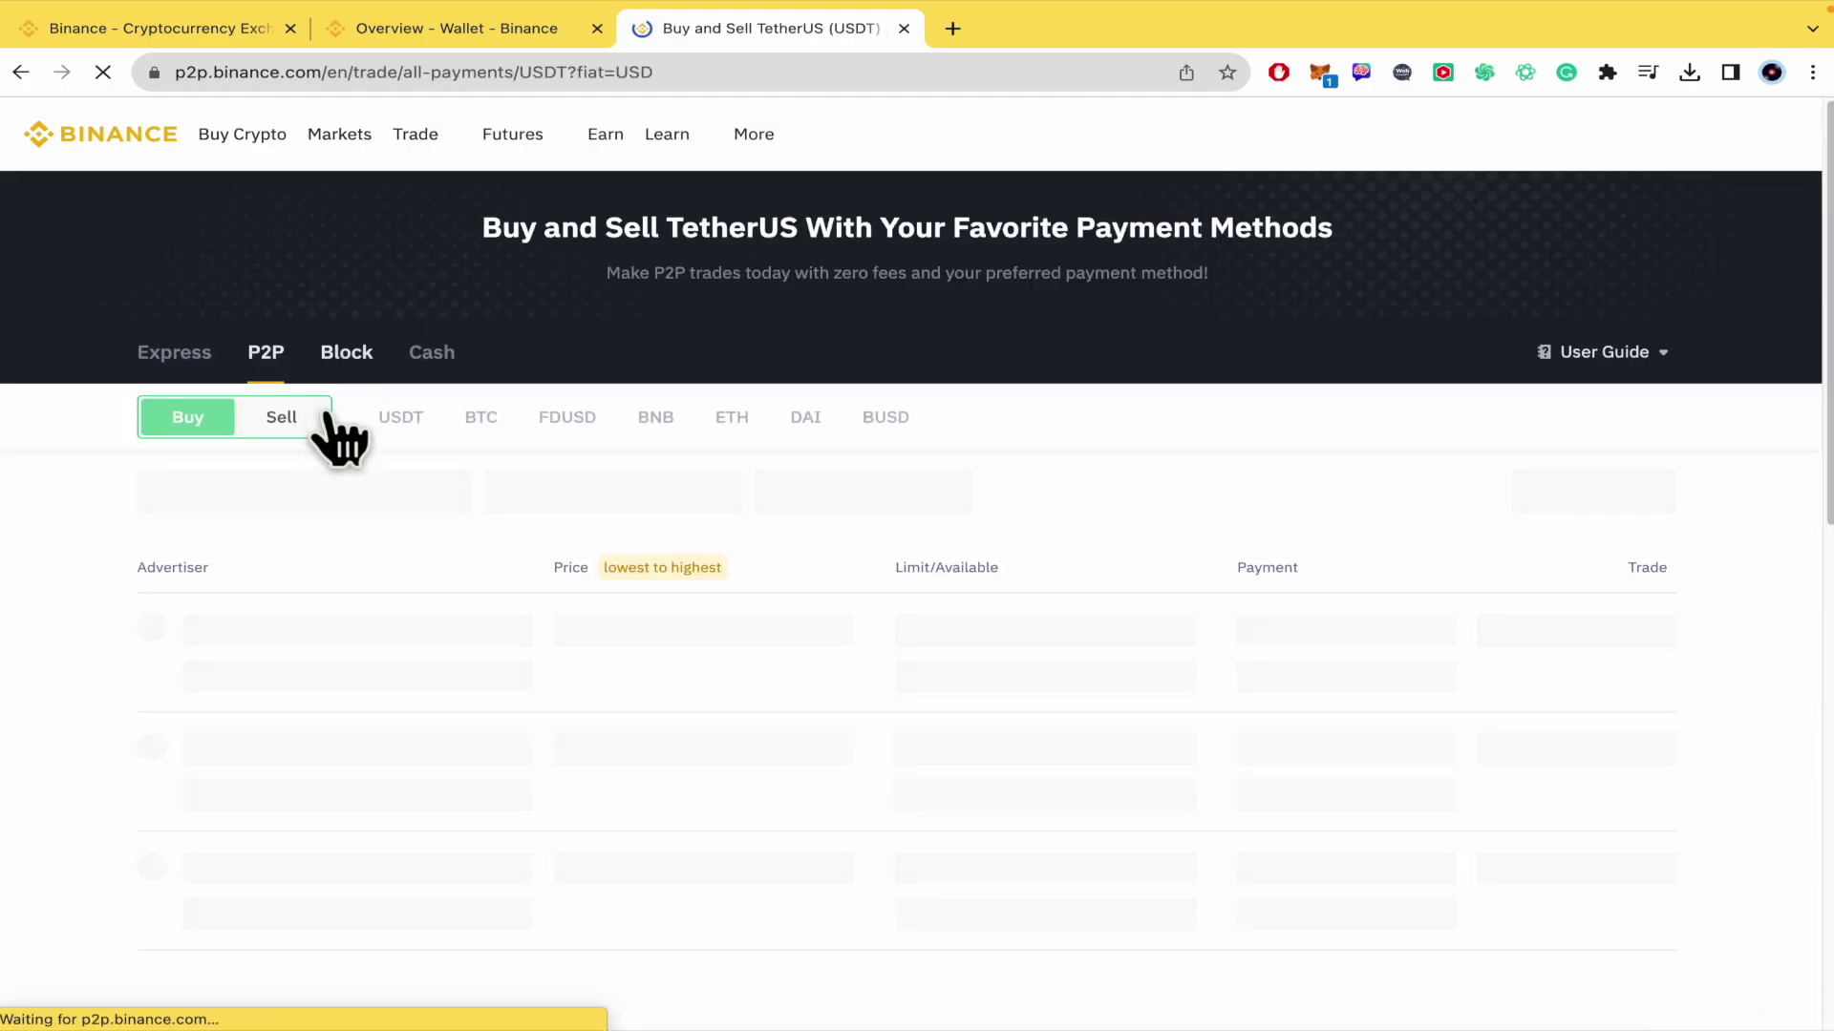
pyautogui.click(293, 427)
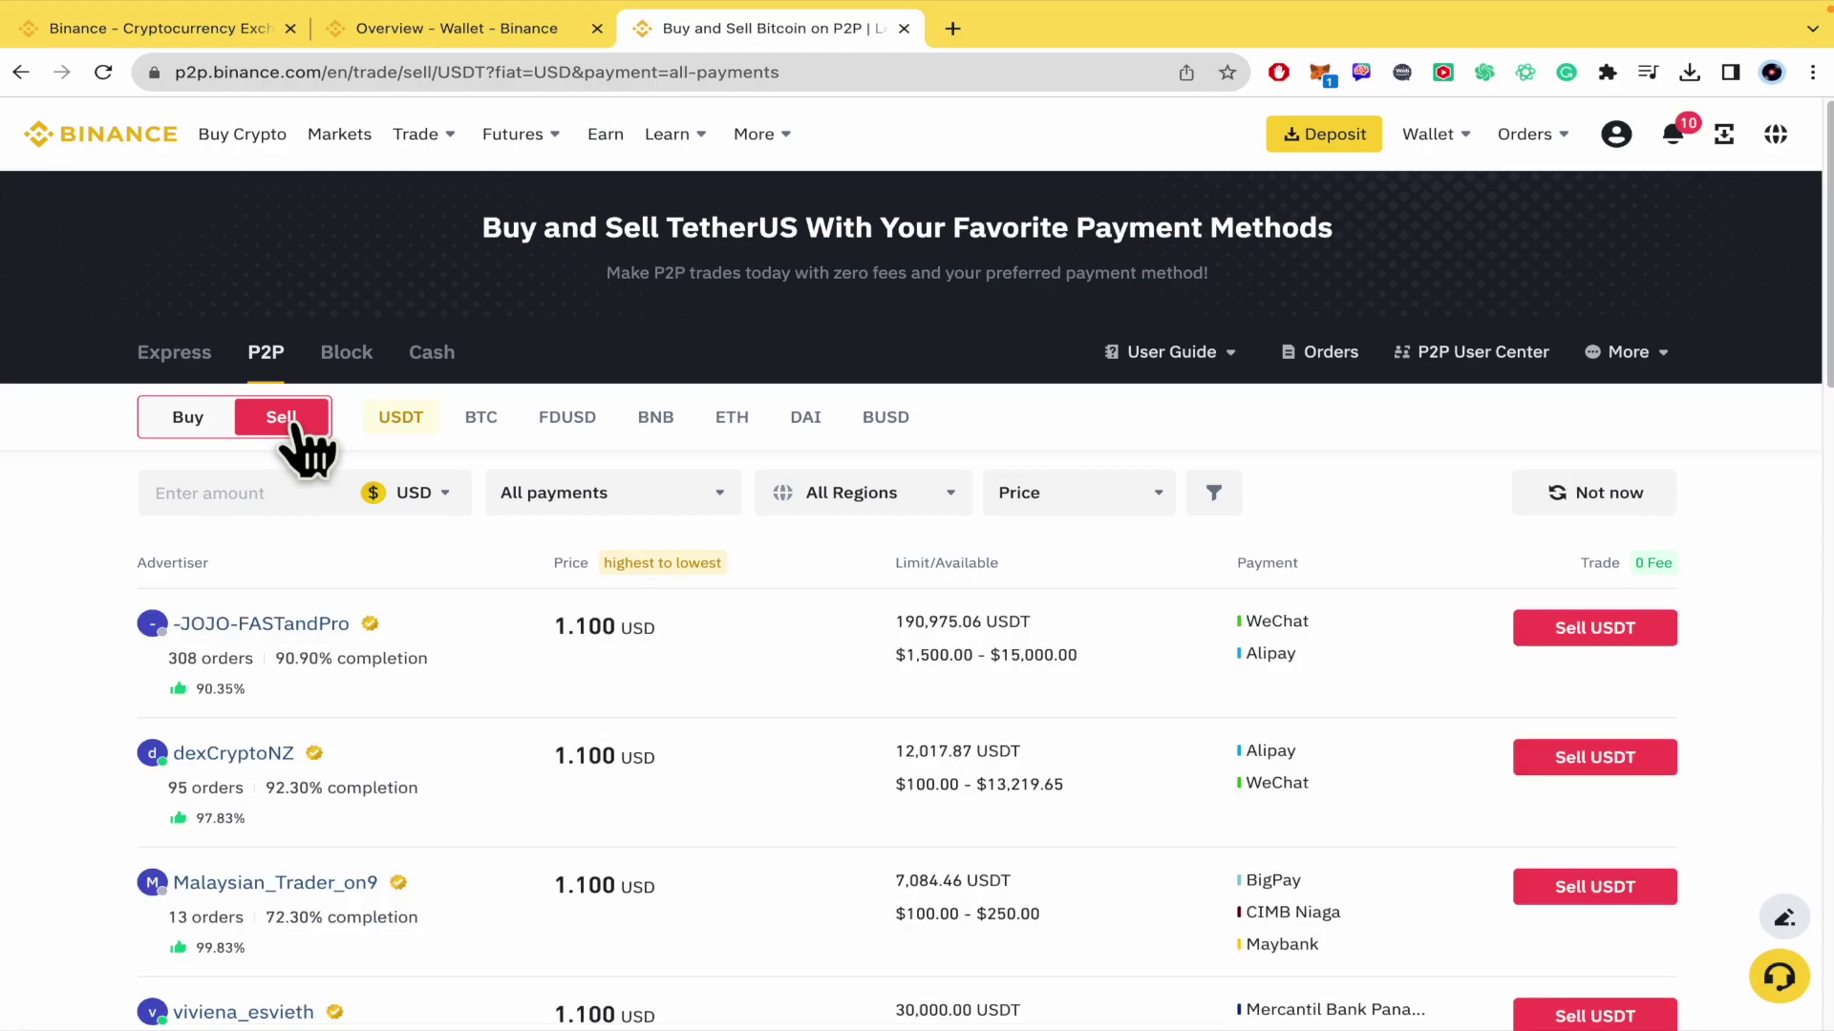
pyautogui.click(629, 502)
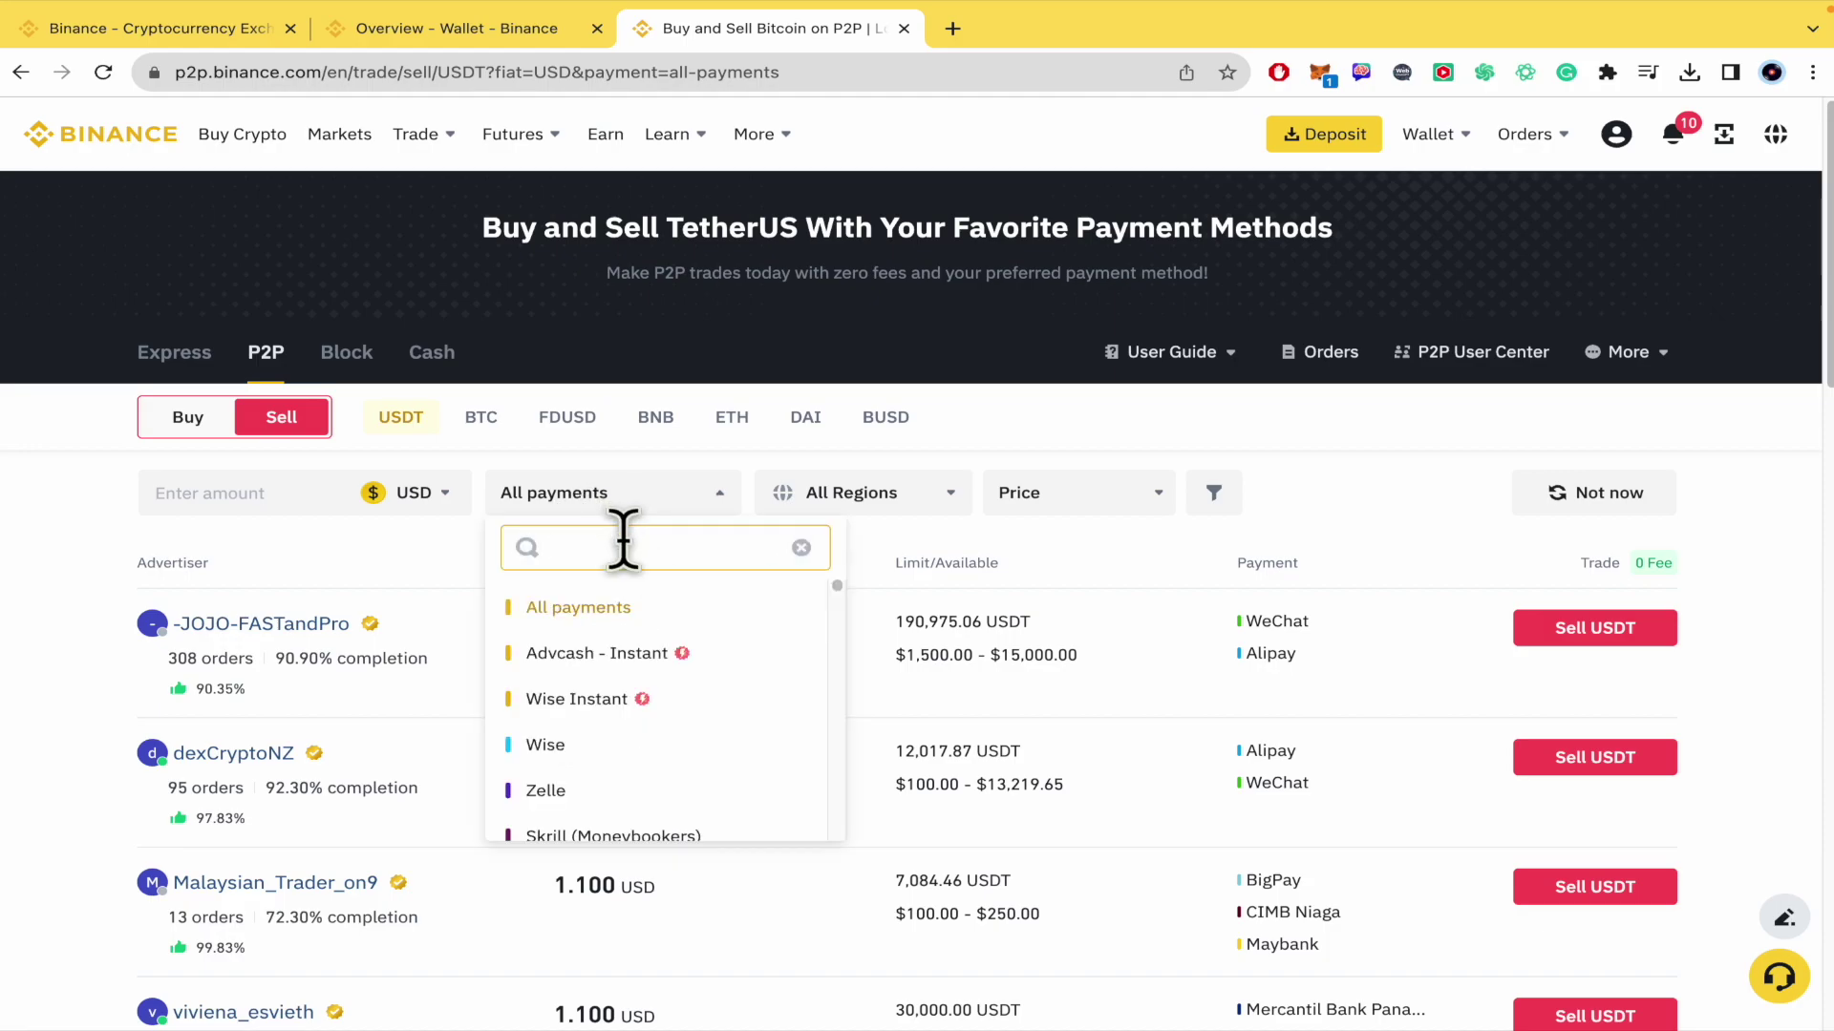
pyautogui.write('cash')
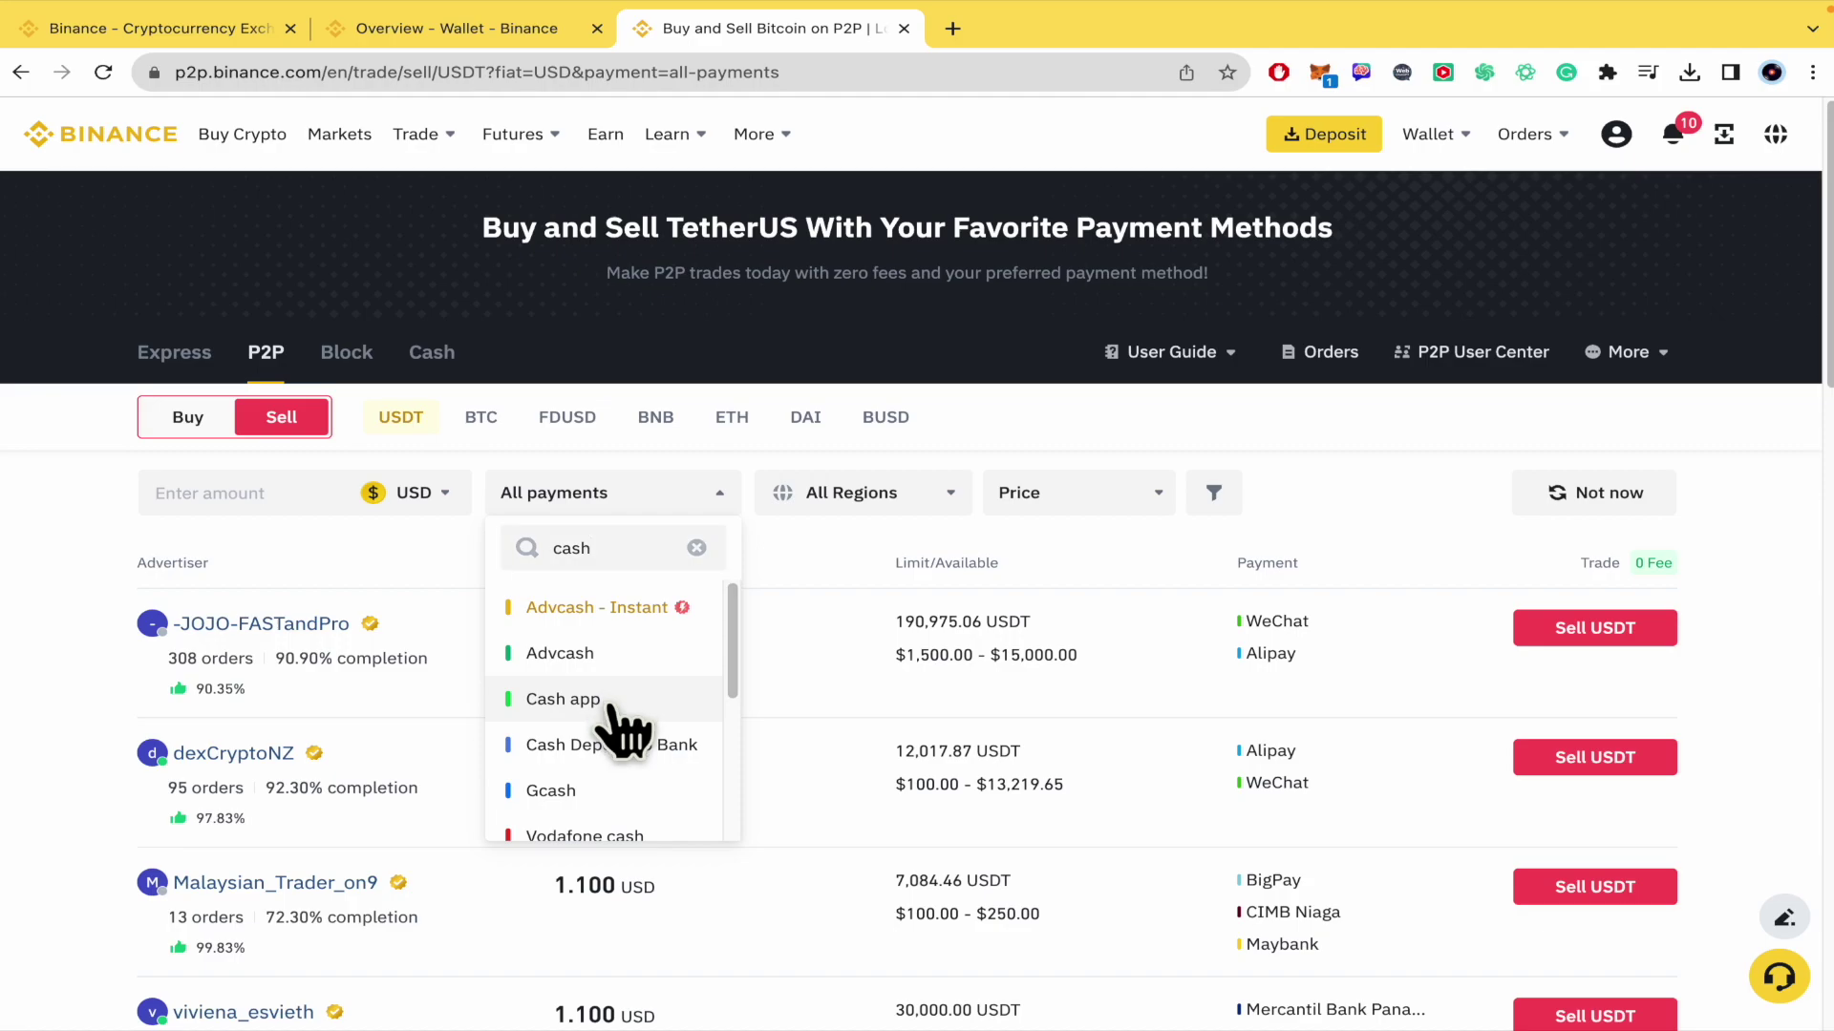
pyautogui.click(607, 702)
pyautogui.scroll(-2, 615, 736)
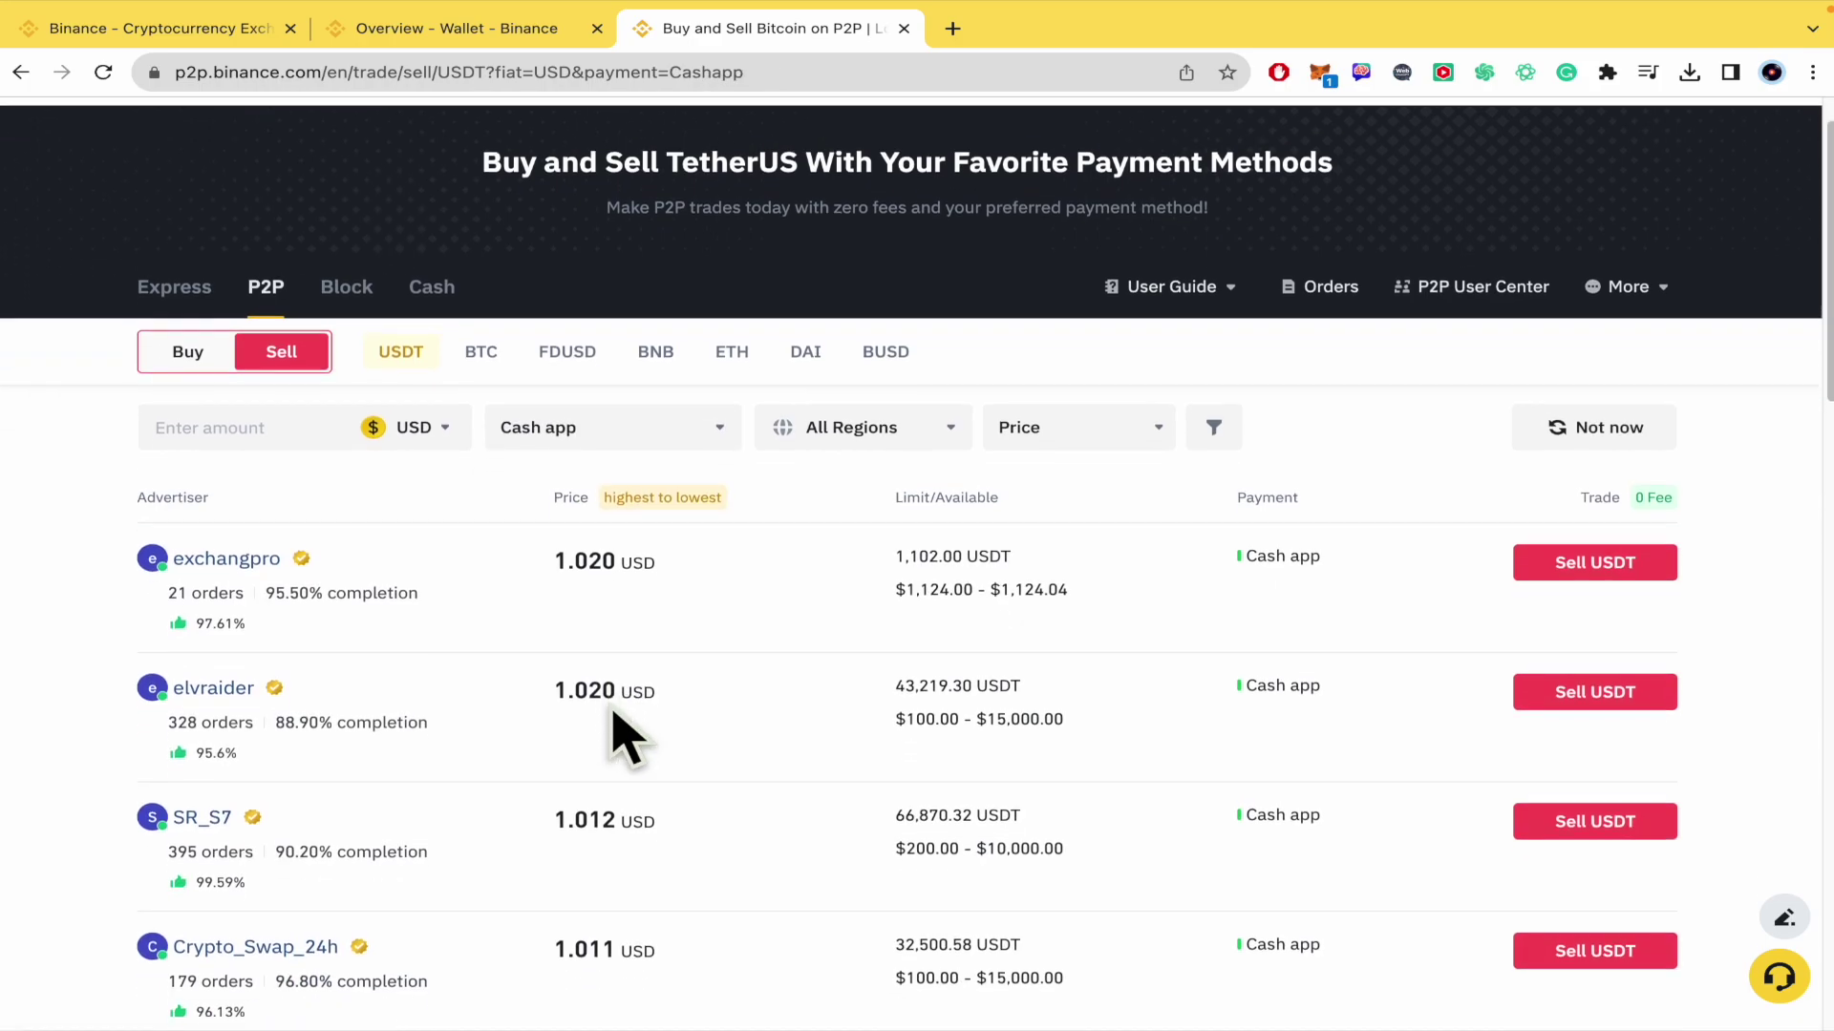
pyautogui.scroll(-1, 612, 707)
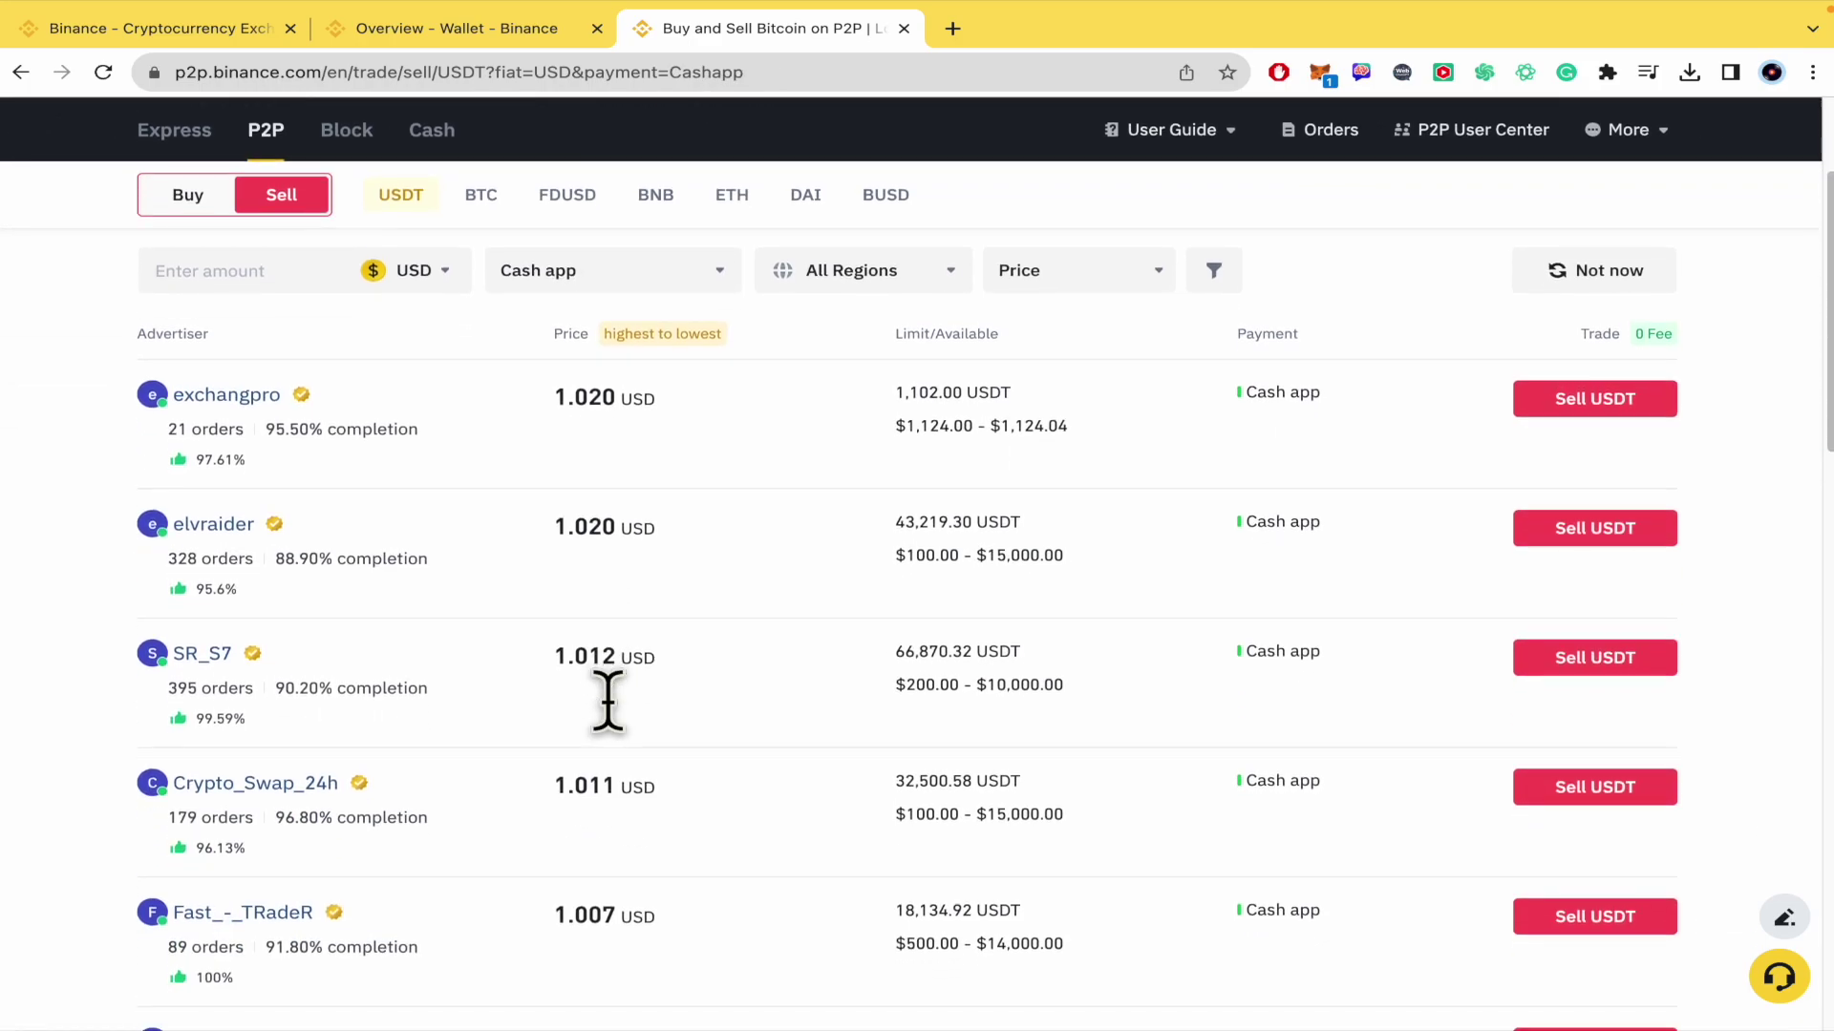
pyautogui.scroll(-2, 614, 737)
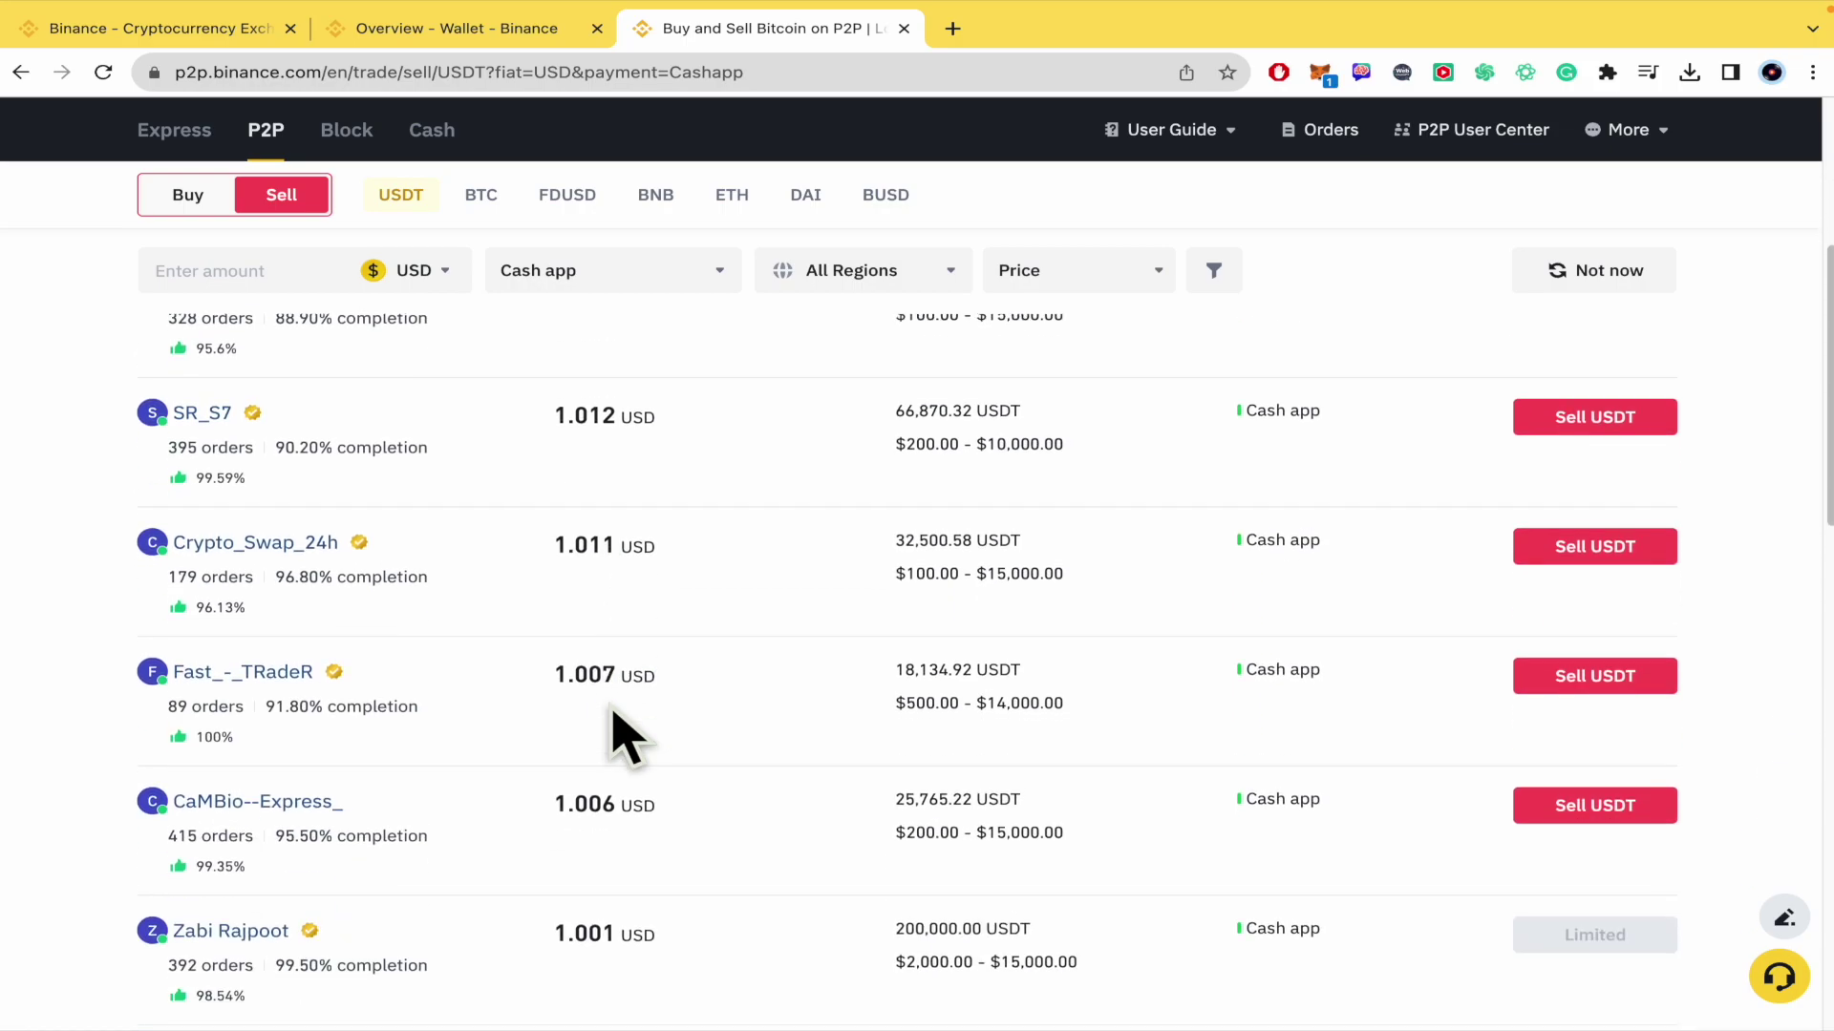
pyautogui.scroll(-2, 614, 736)
pyautogui.scroll(-3, 611, 717)
pyautogui.scroll(-1, 611, 726)
pyautogui.scroll(10, 614, 737)
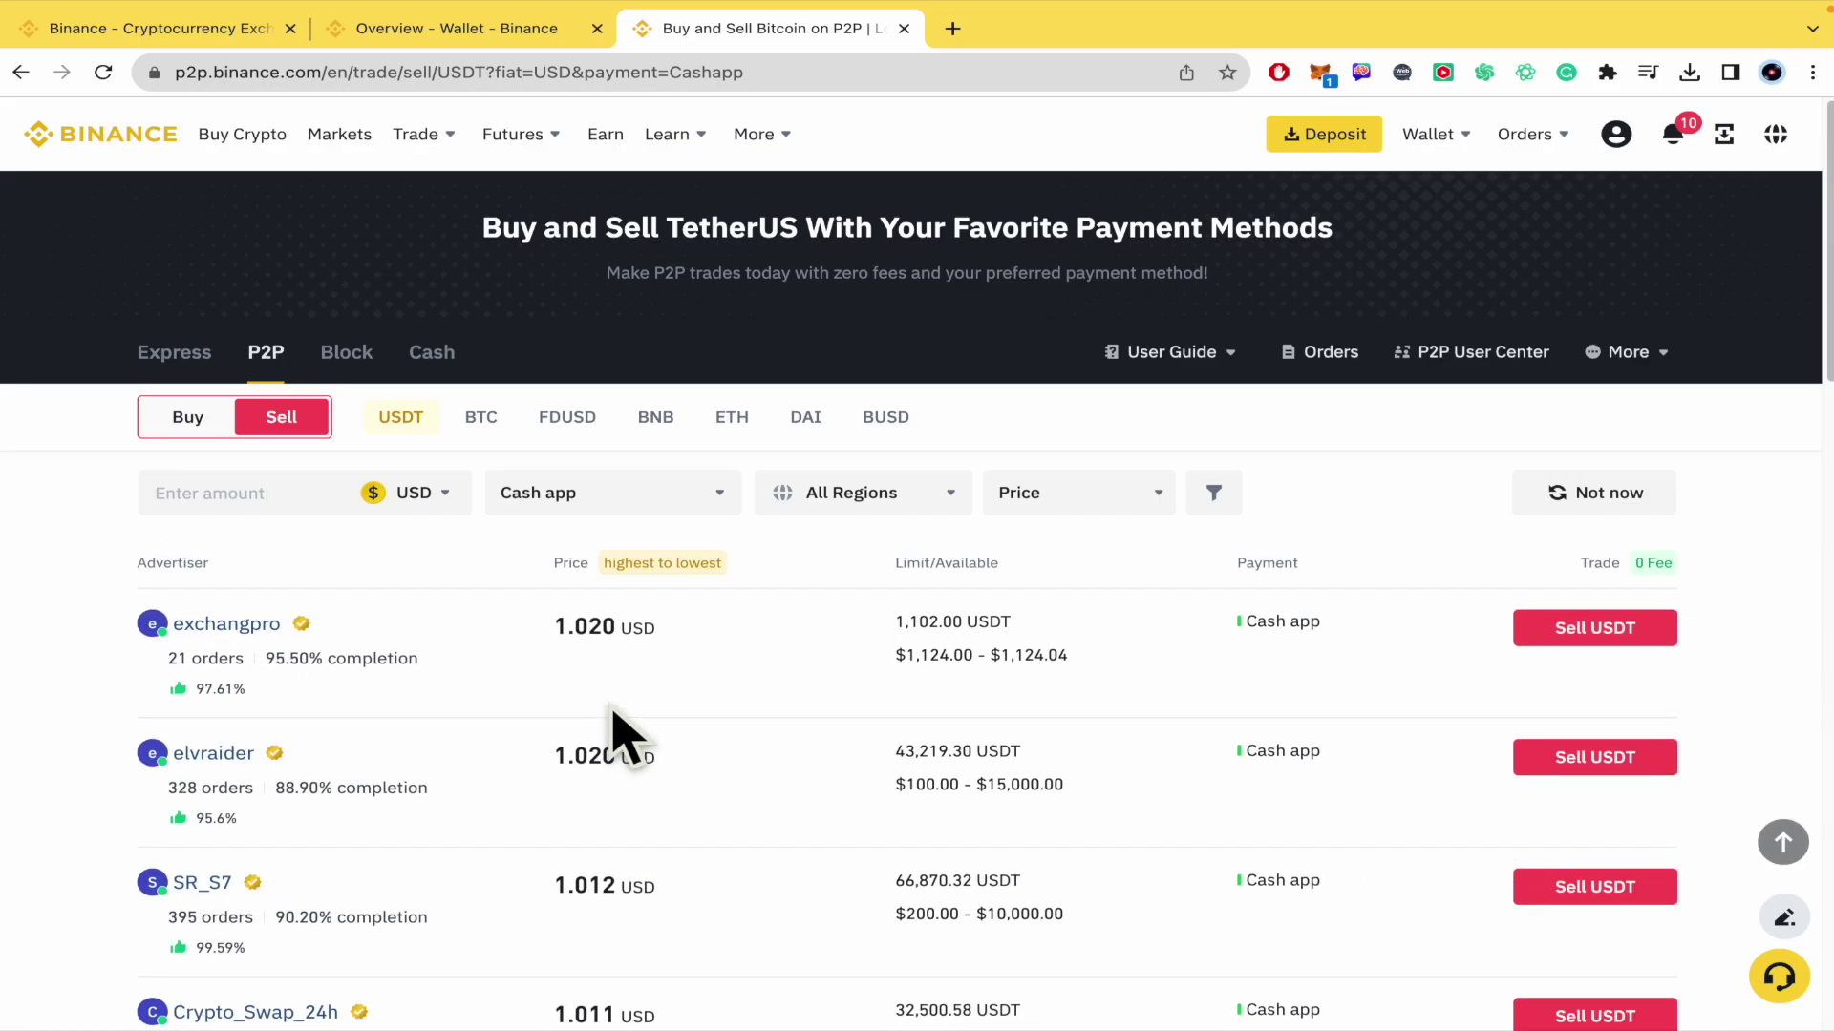
pyautogui.scroll(-3, 614, 735)
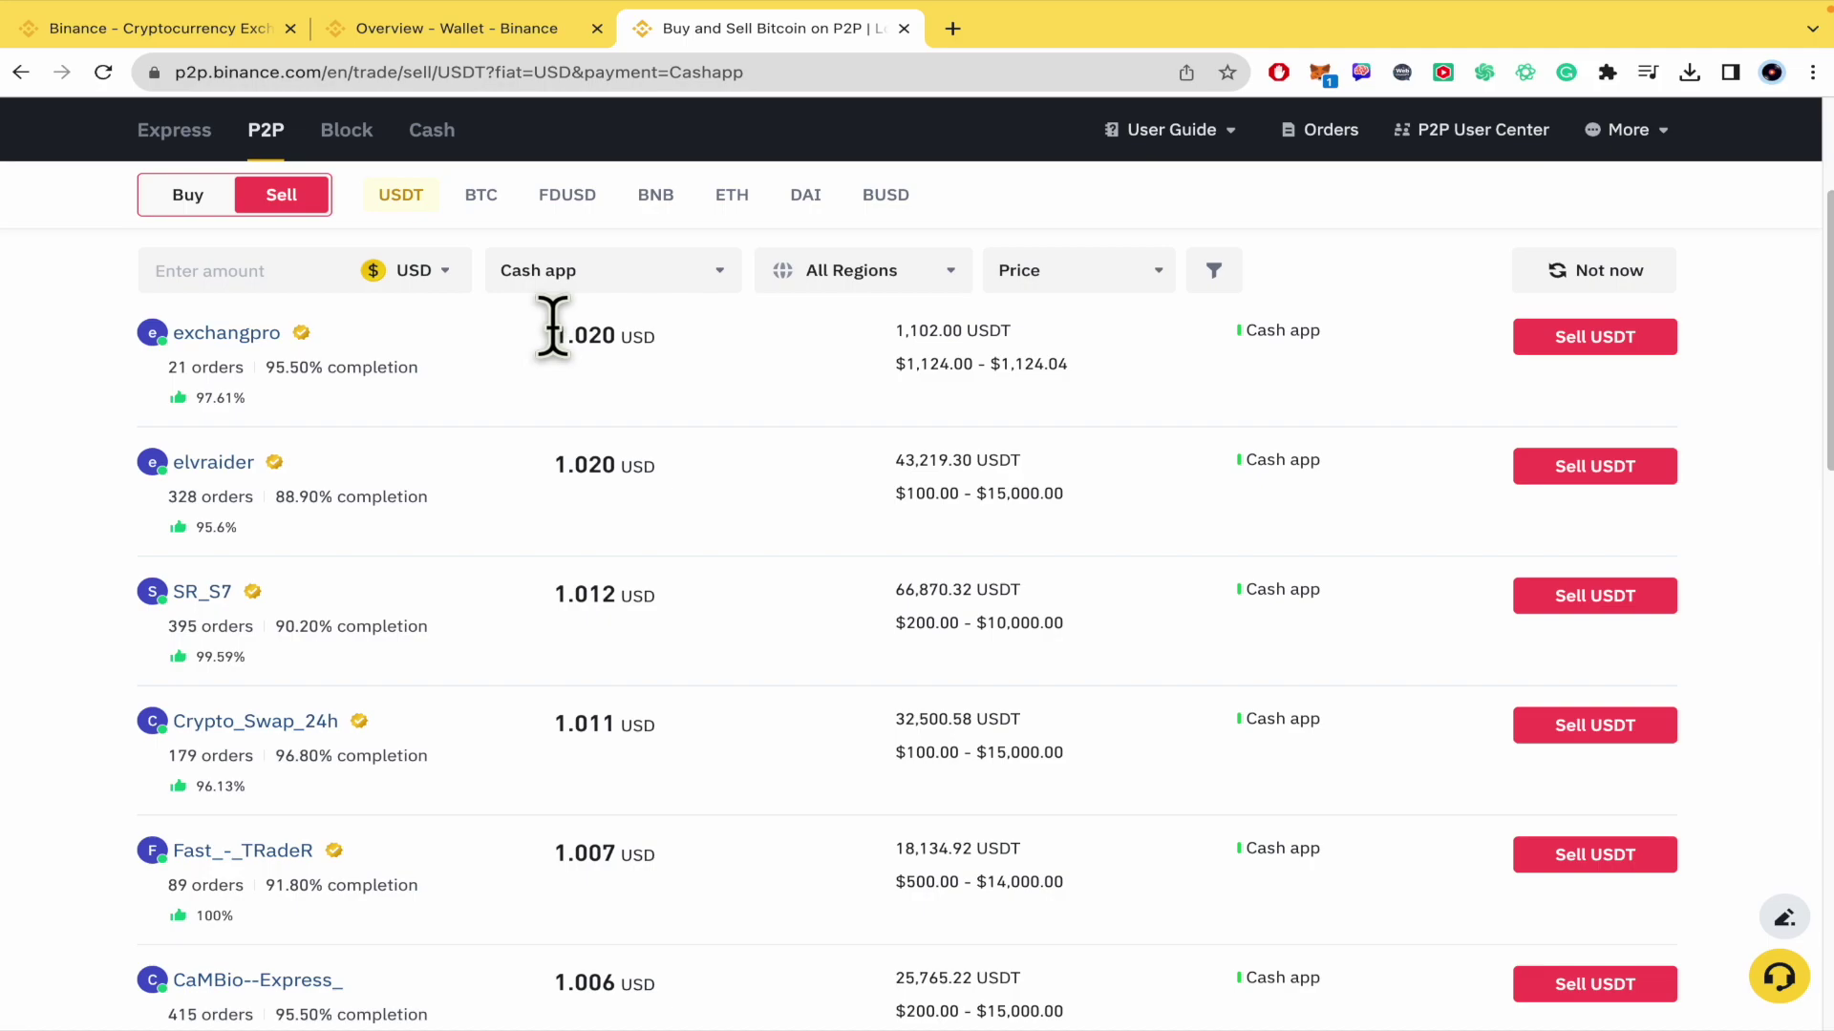
pyautogui.scroll(2, 552, 329)
pyautogui.moveTo(552, 381); pyautogui.dragTo(777, 409)
pyautogui.scroll(-2, 764, 421)
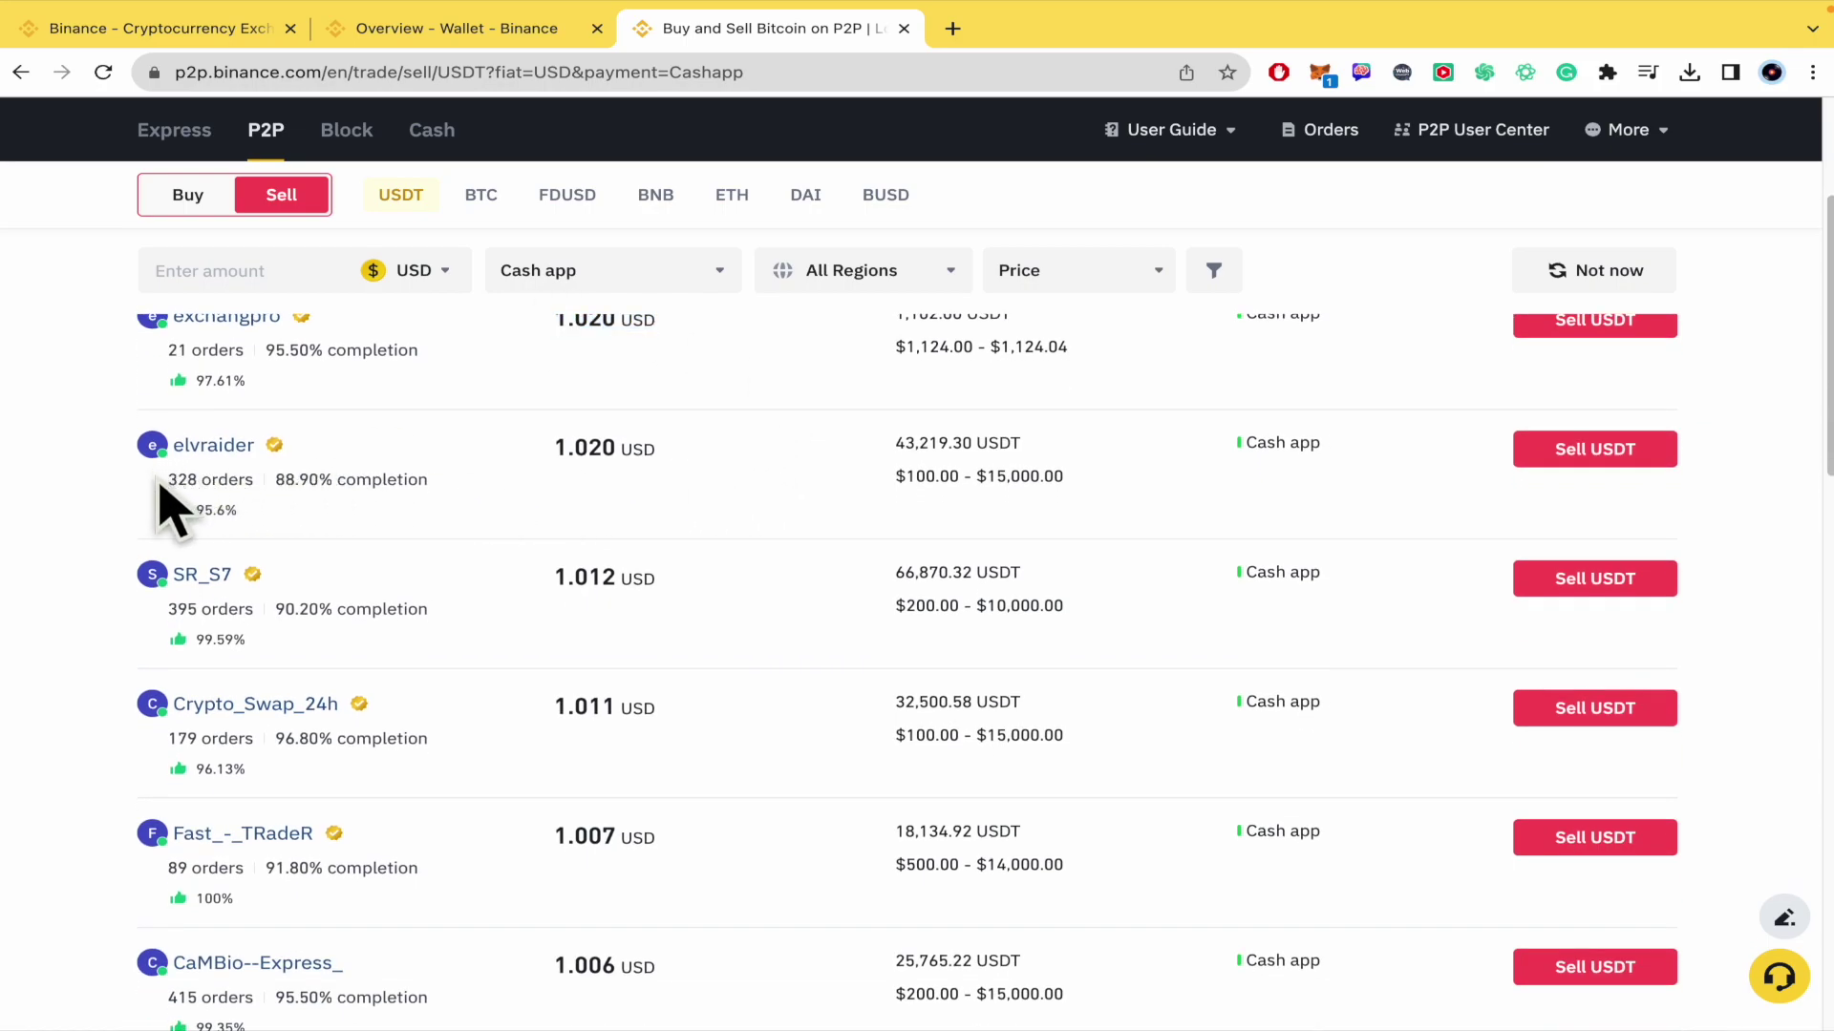
pyautogui.moveTo(167, 479); pyautogui.dragTo(266, 498)
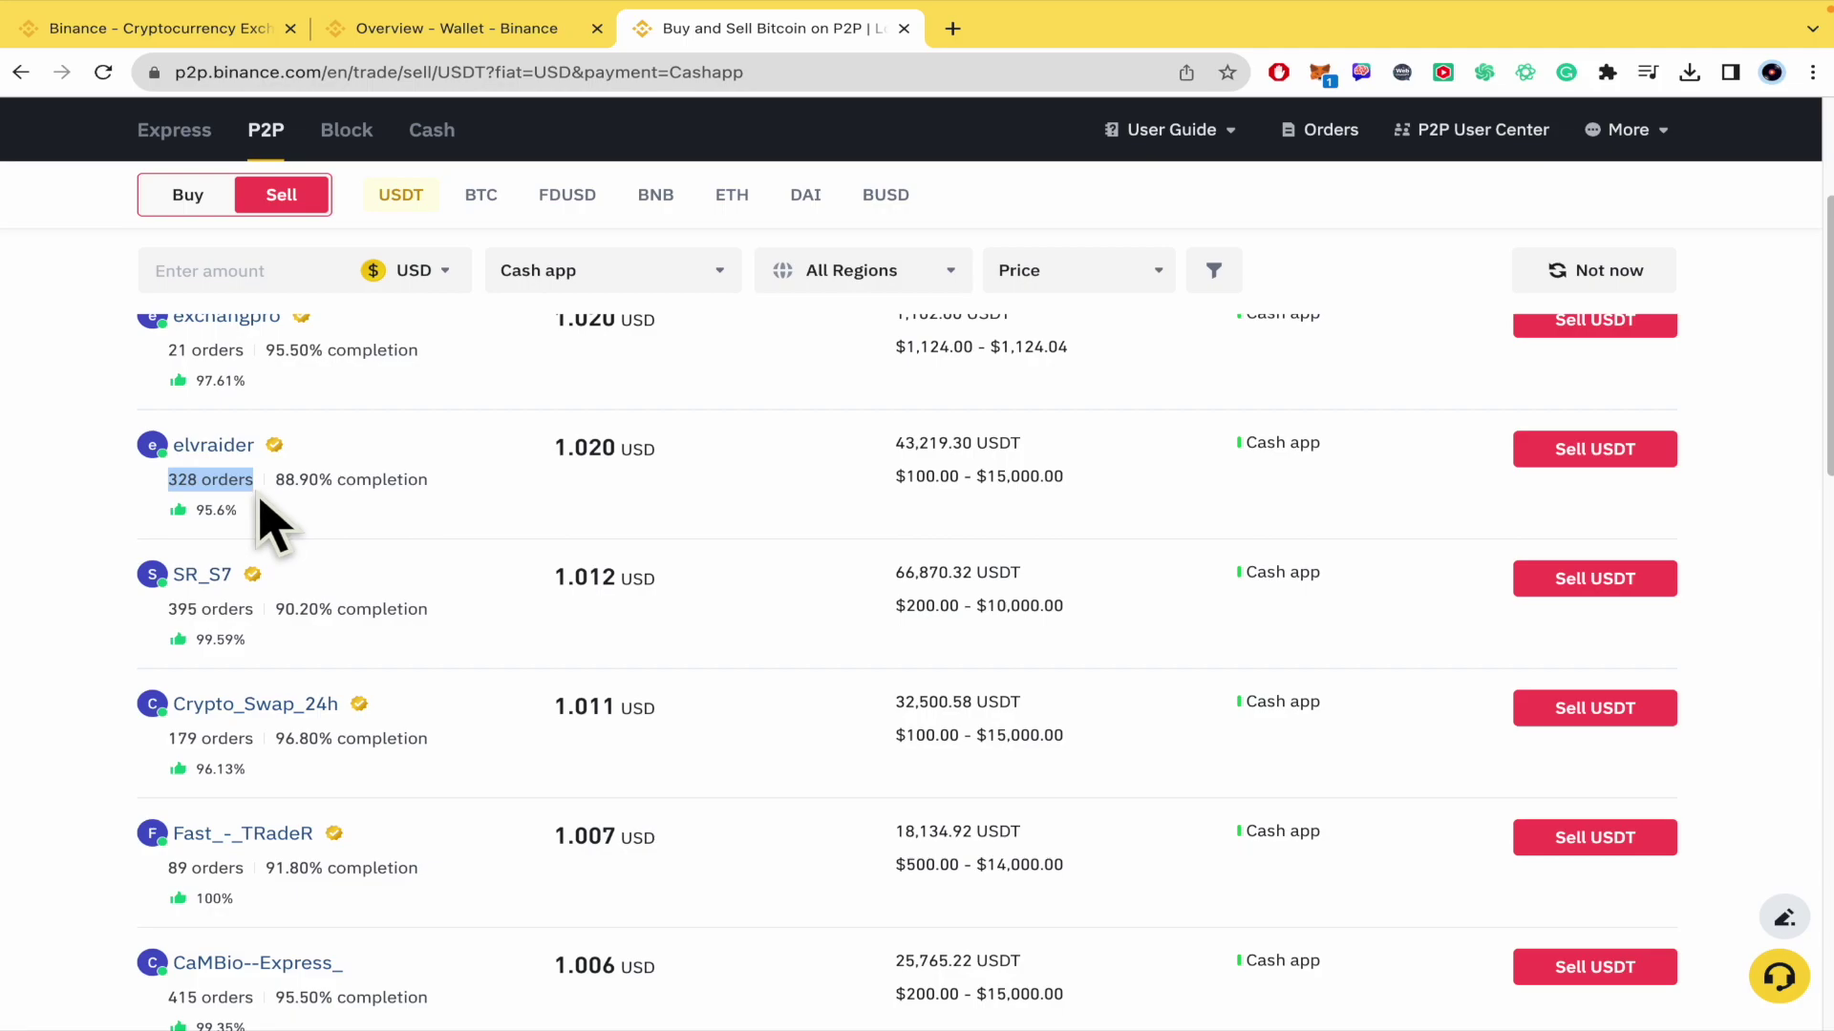
pyautogui.moveTo(276, 479); pyautogui.dragTo(482, 485)
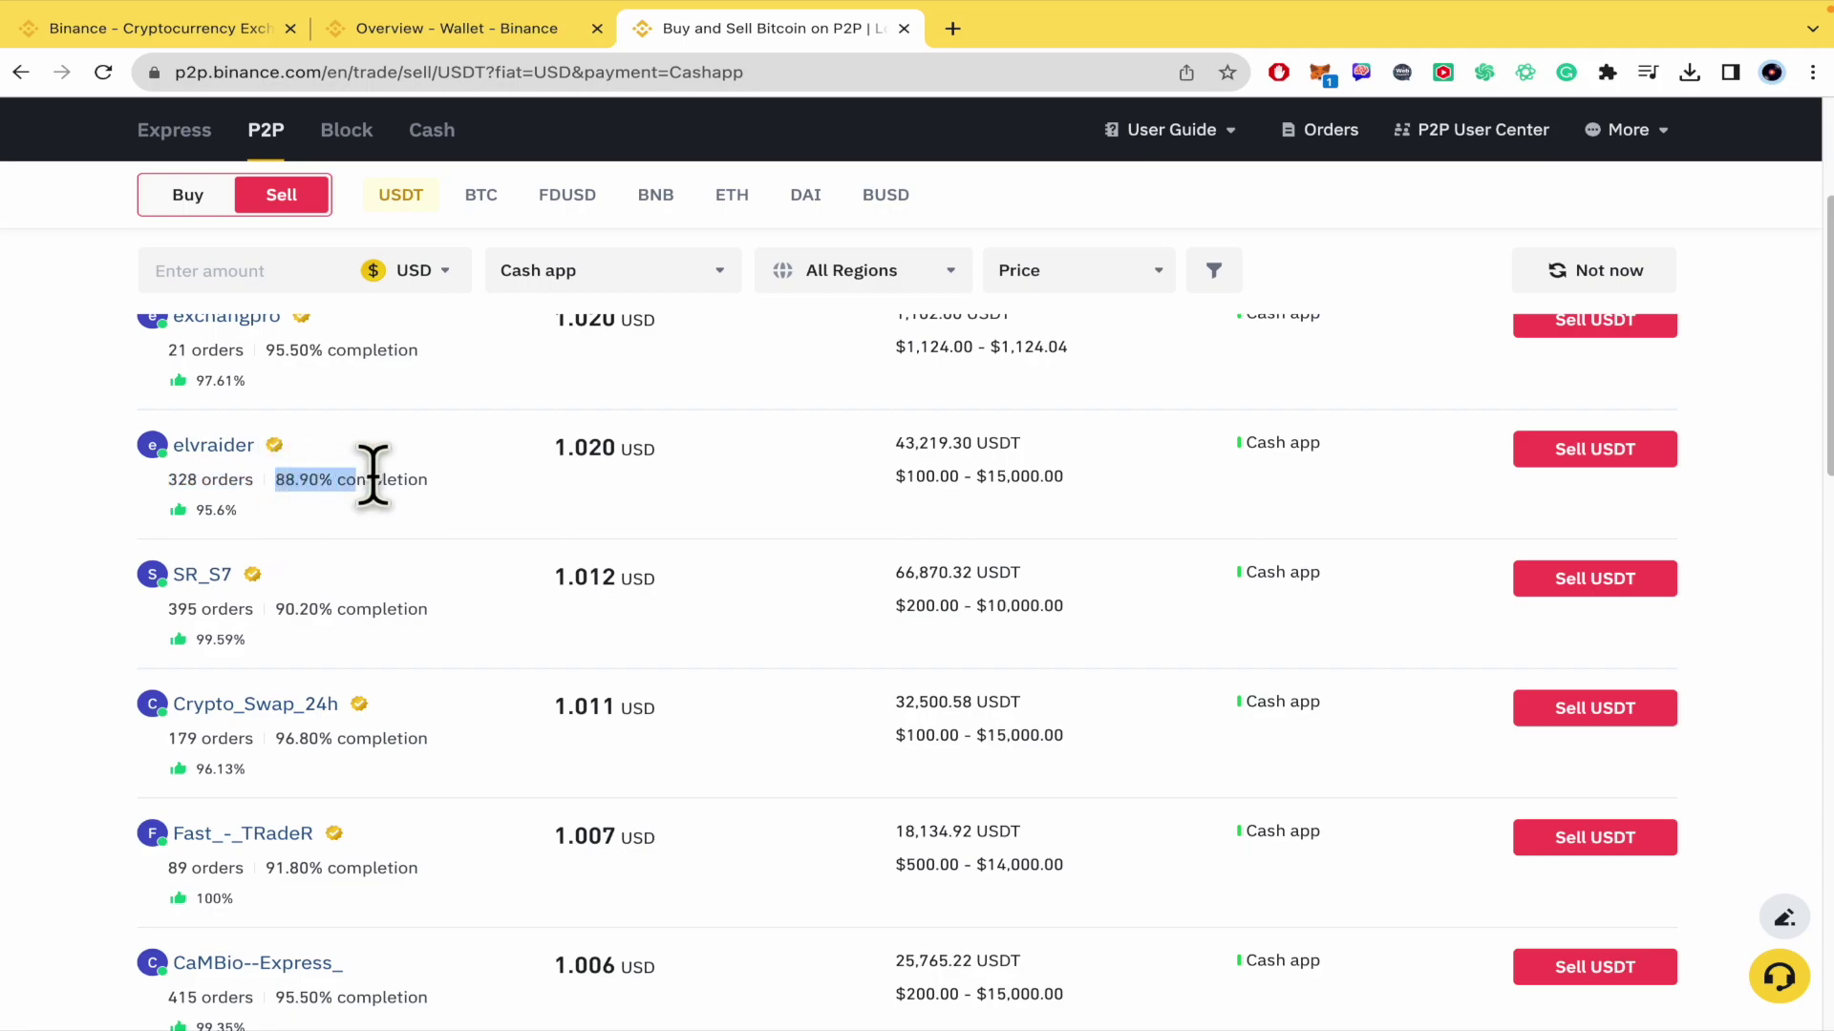
pyautogui.scroll(-2, 491, 516)
pyautogui.scroll(-1, 491, 516)
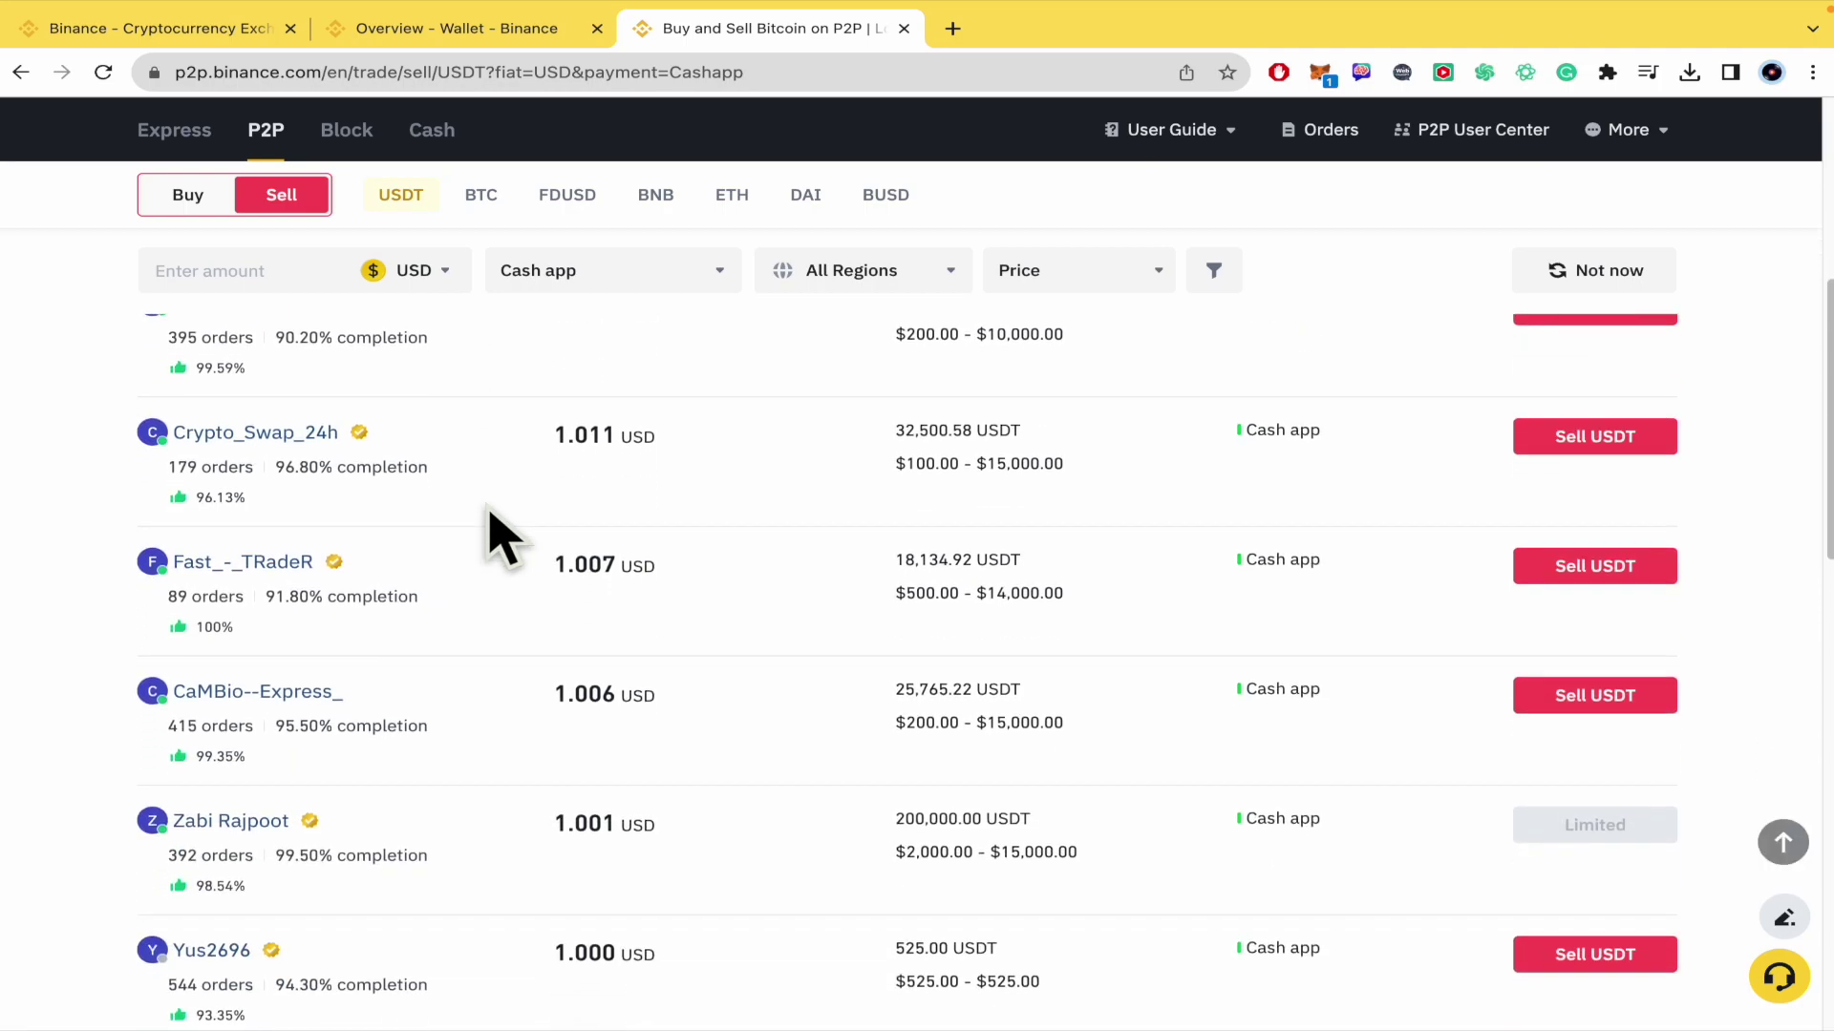
pyautogui.scroll(-2, 491, 516)
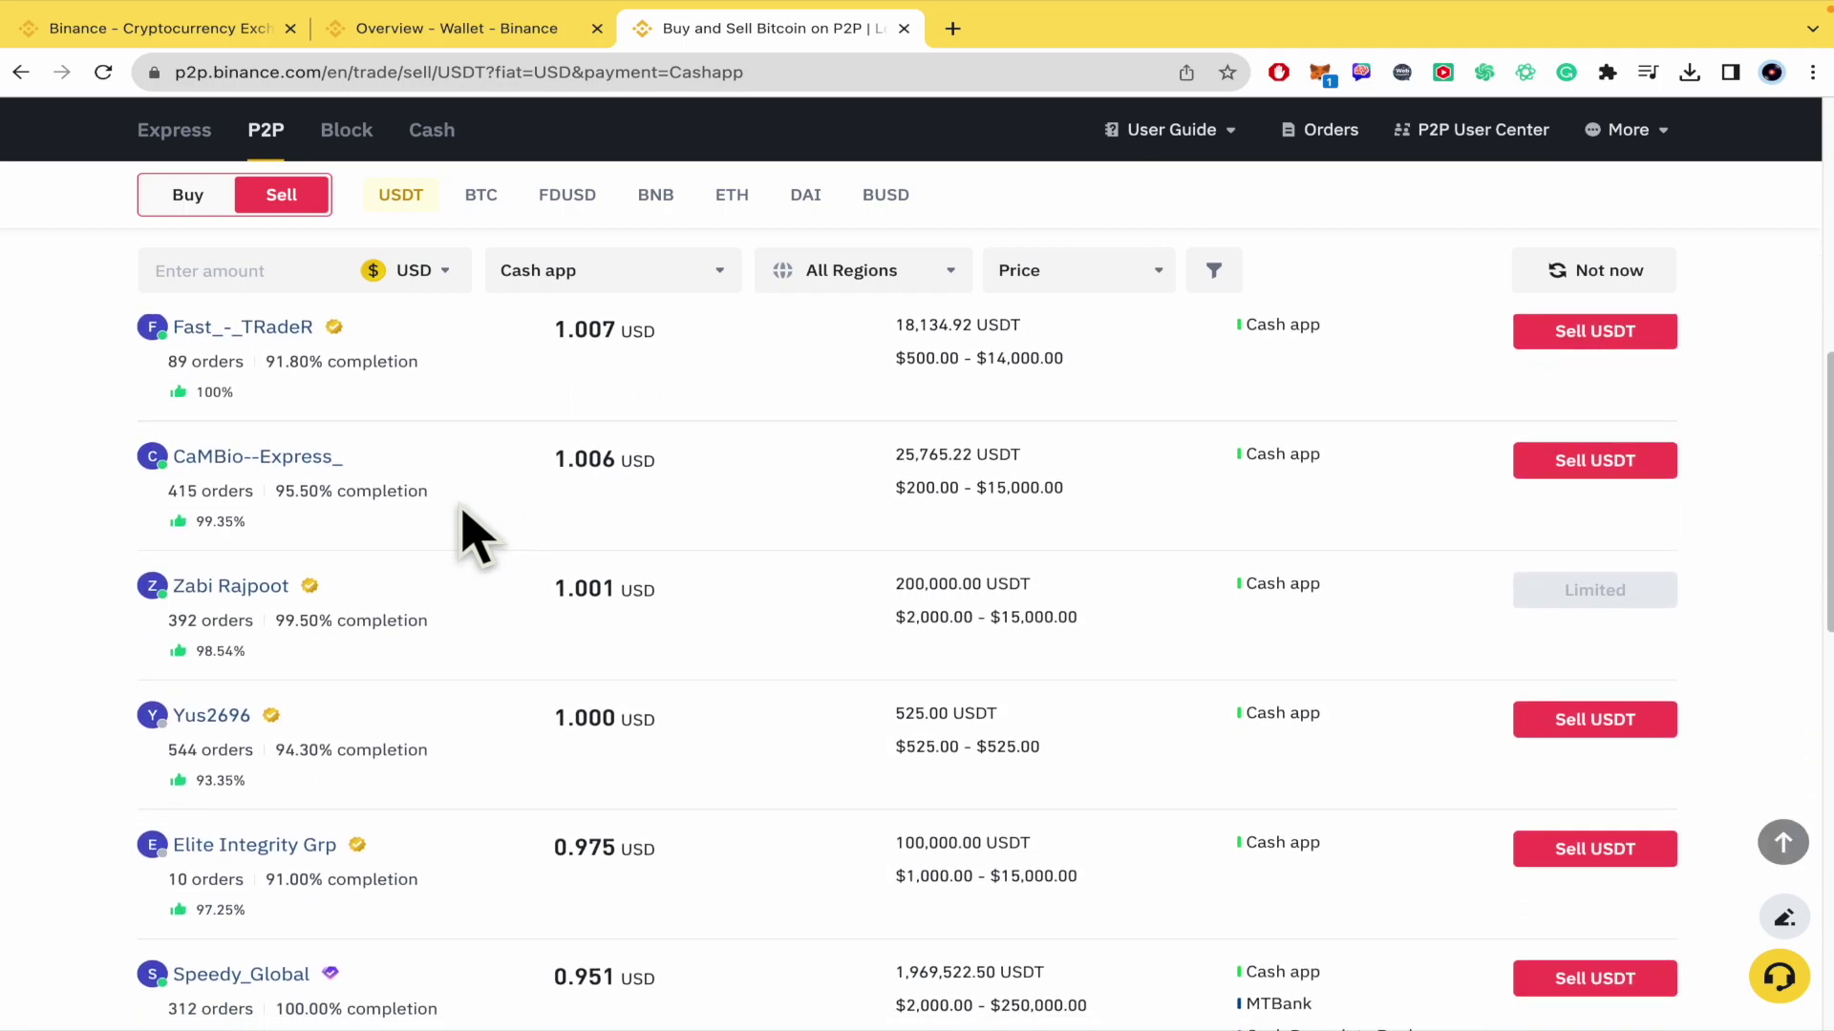
pyautogui.moveTo(153, 499); pyautogui.dragTo(458, 532)
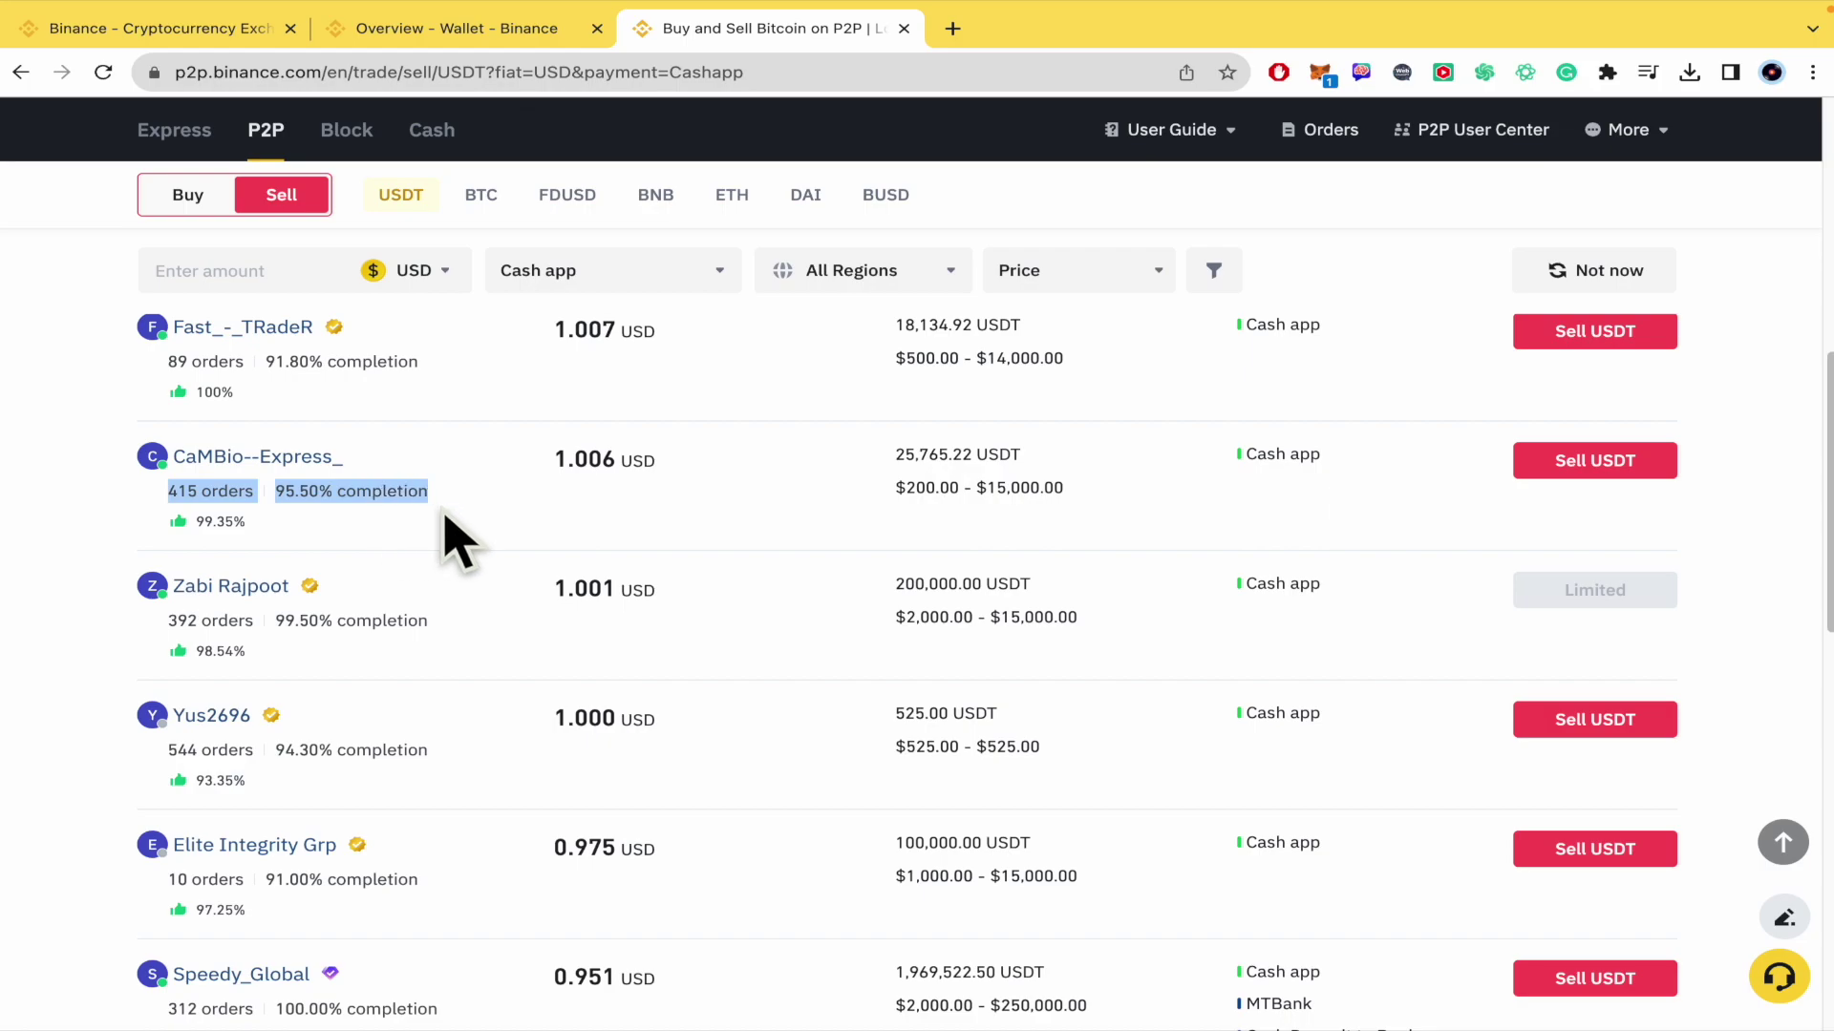
pyautogui.click(212, 495)
pyautogui.moveTo(274, 491); pyautogui.dragTo(428, 491)
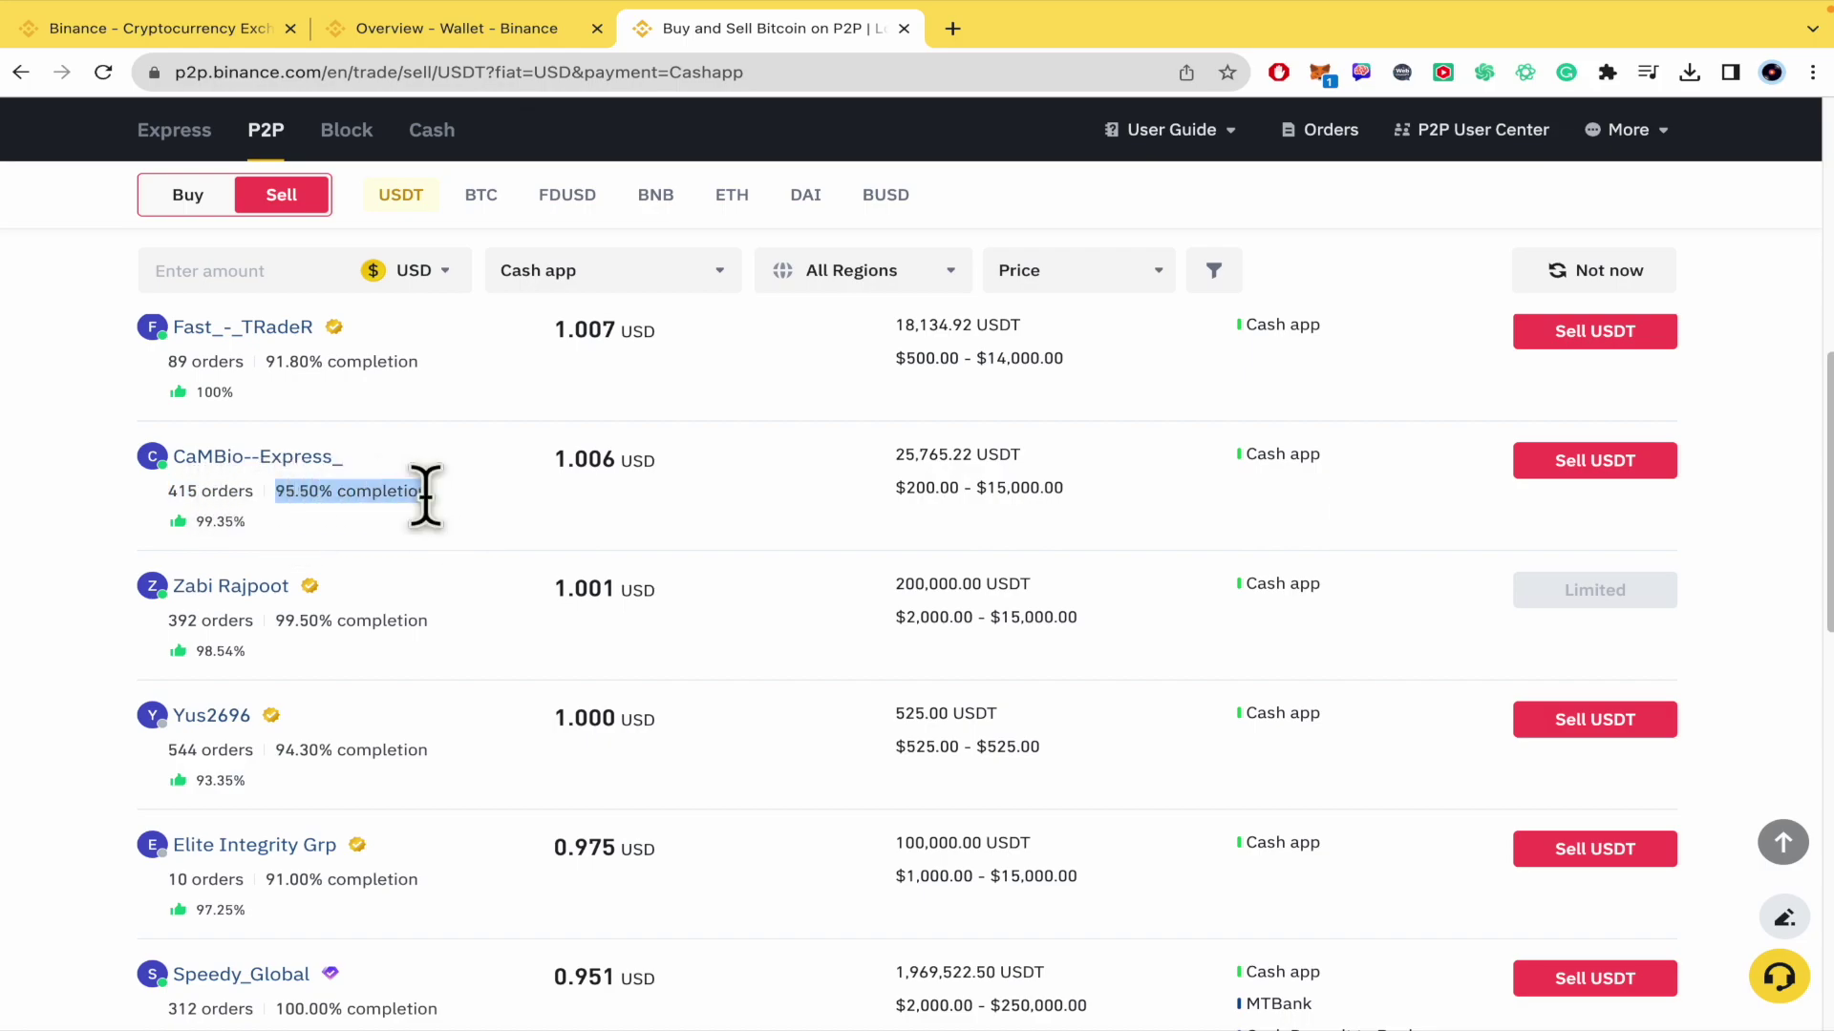
pyautogui.click(627, 499)
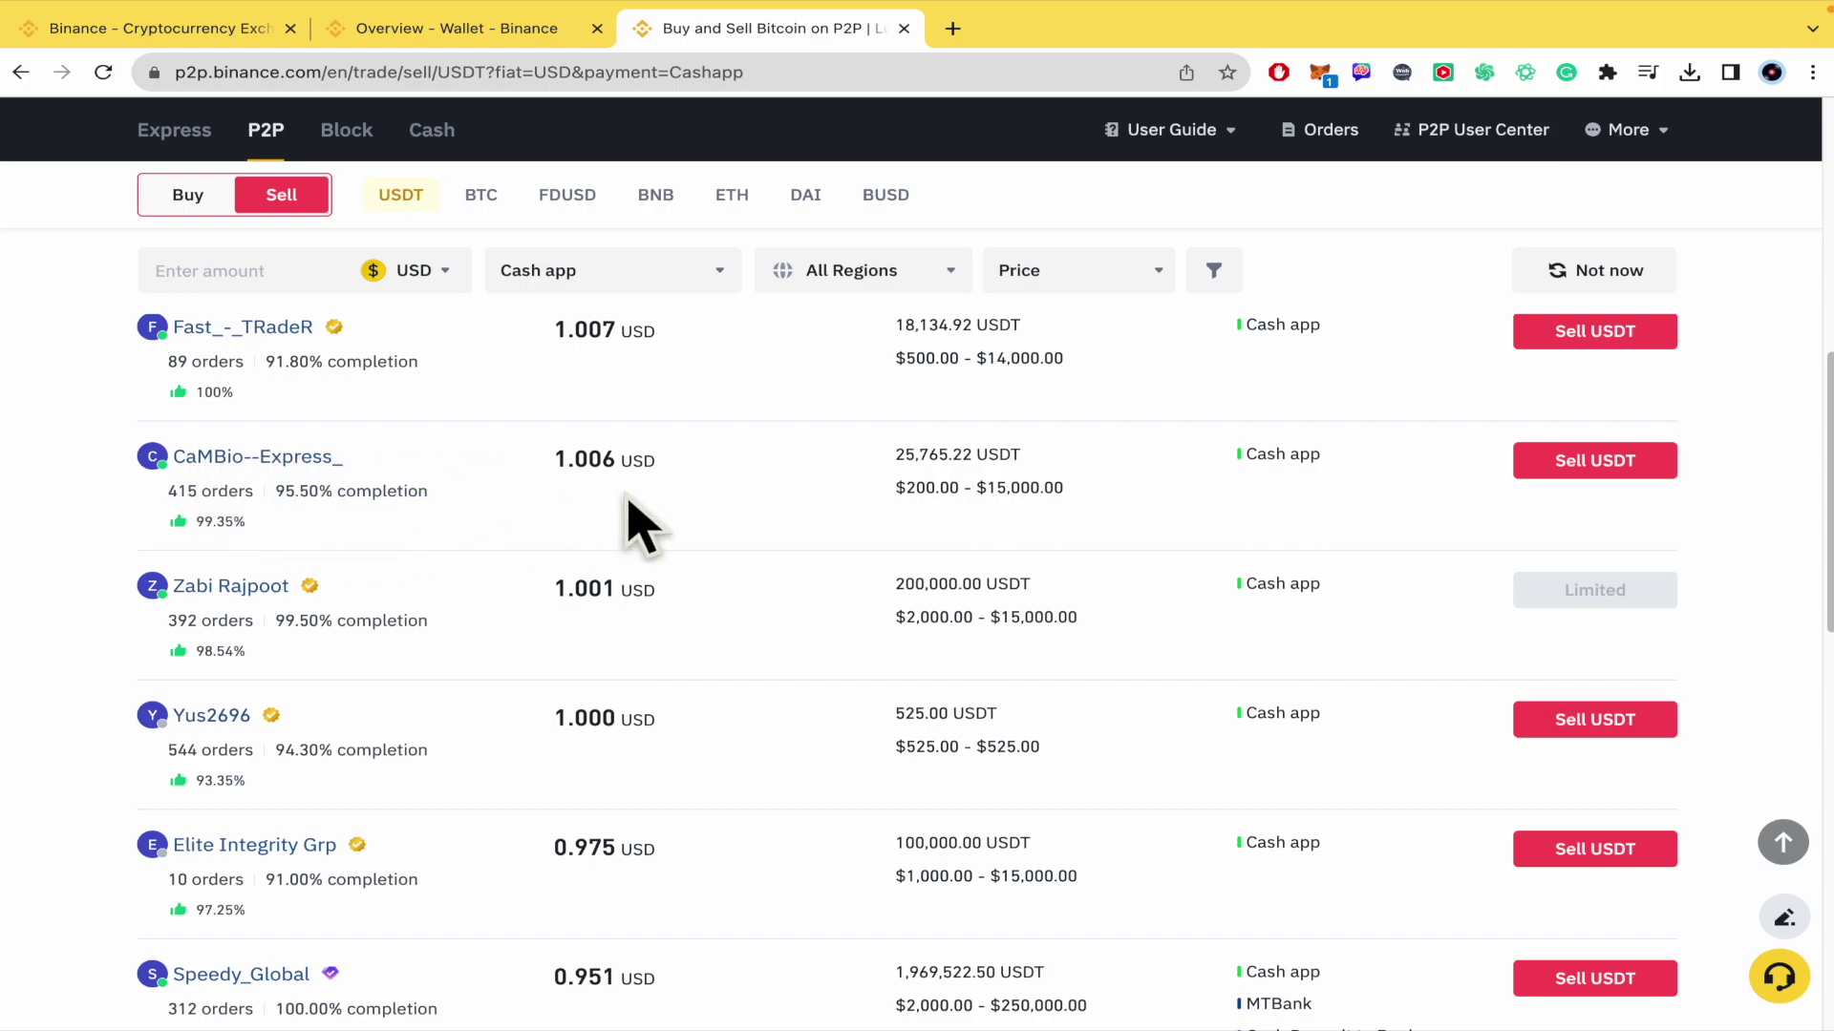
pyautogui.scroll(3, 629, 498)
pyautogui.scroll(1, 631, 502)
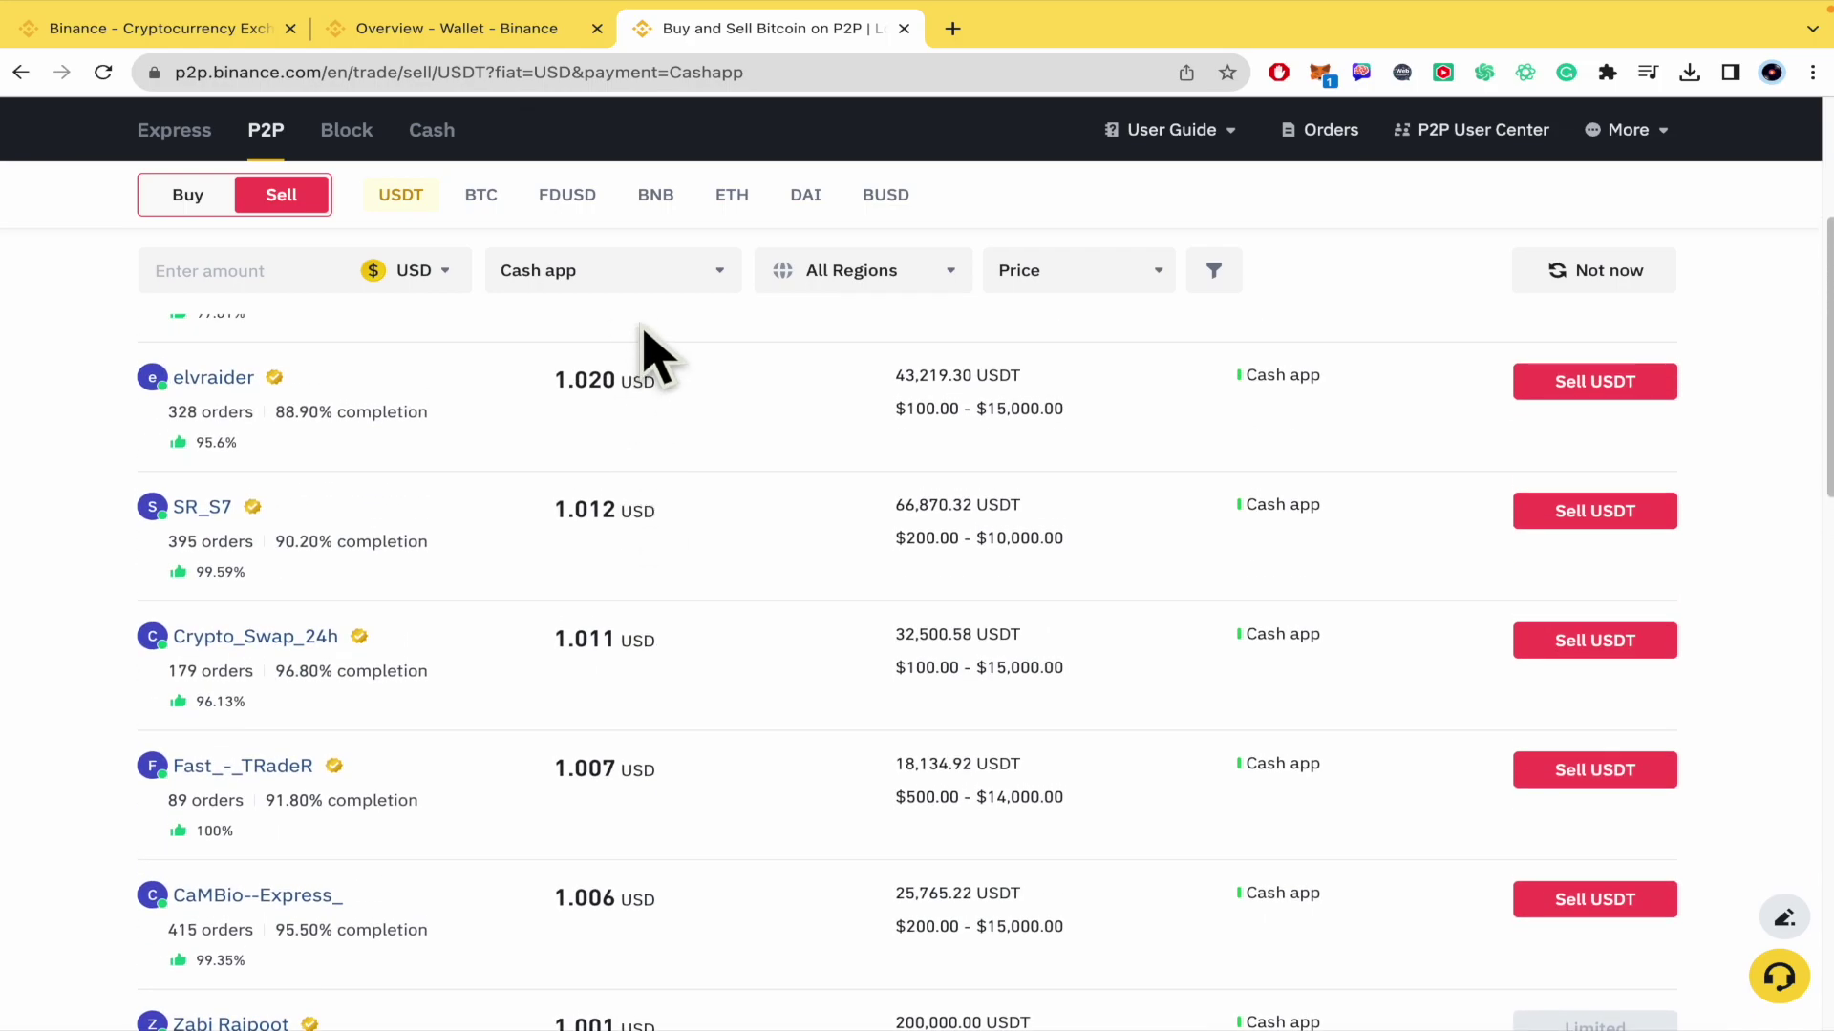
pyautogui.moveTo(563, 382); pyautogui.dragTo(802, 409)
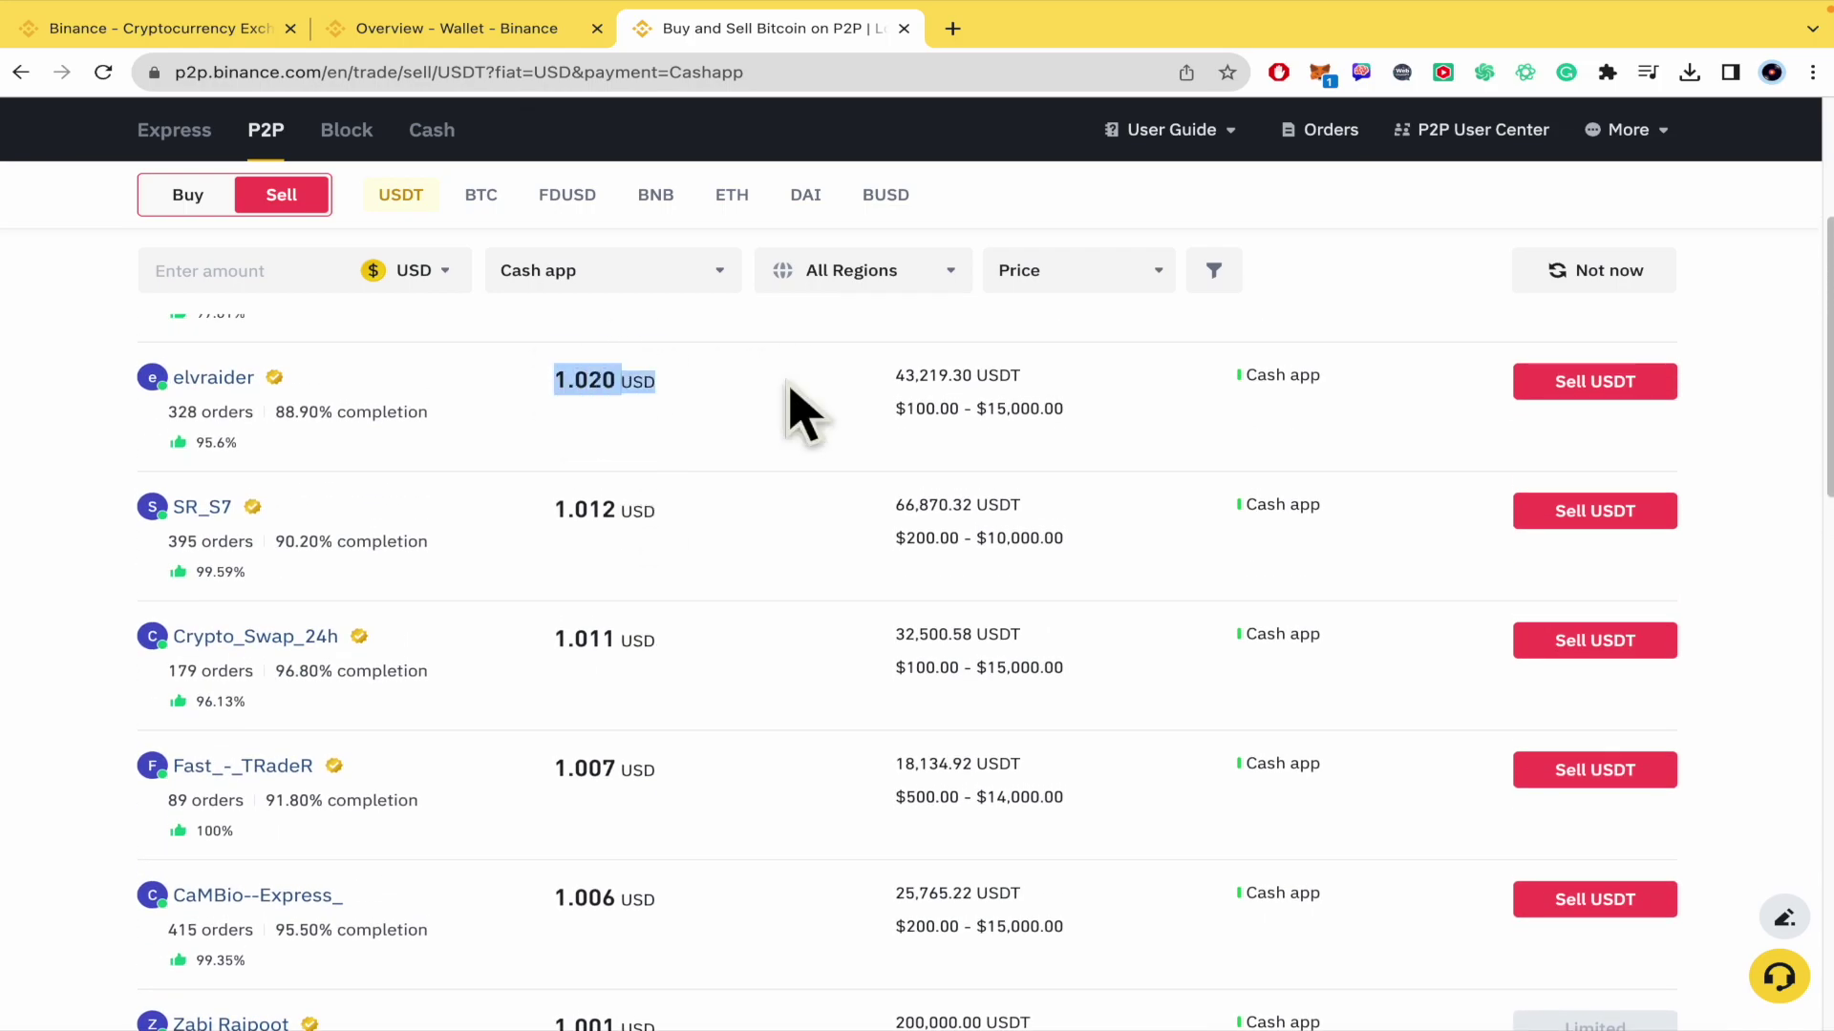
pyautogui.scroll(-2, 773, 526)
pyautogui.moveTo(552, 715); pyautogui.dragTo(700, 731)
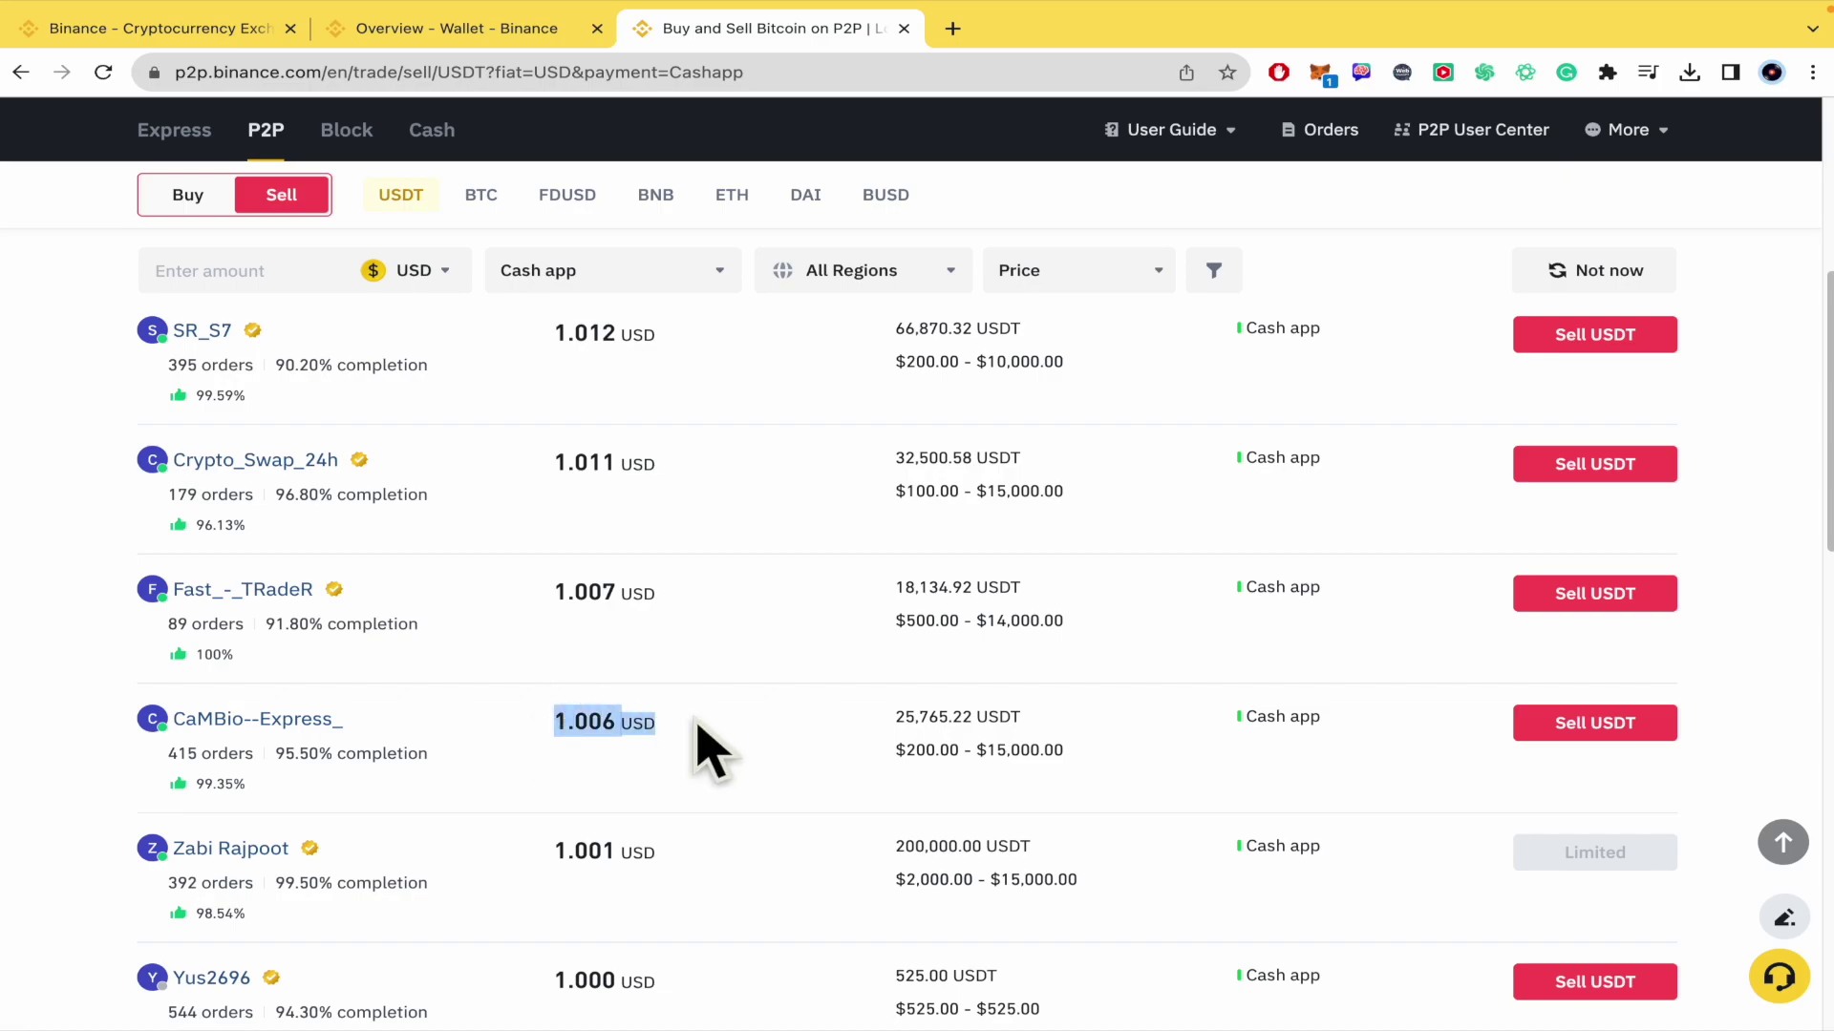
pyautogui.click(699, 726)
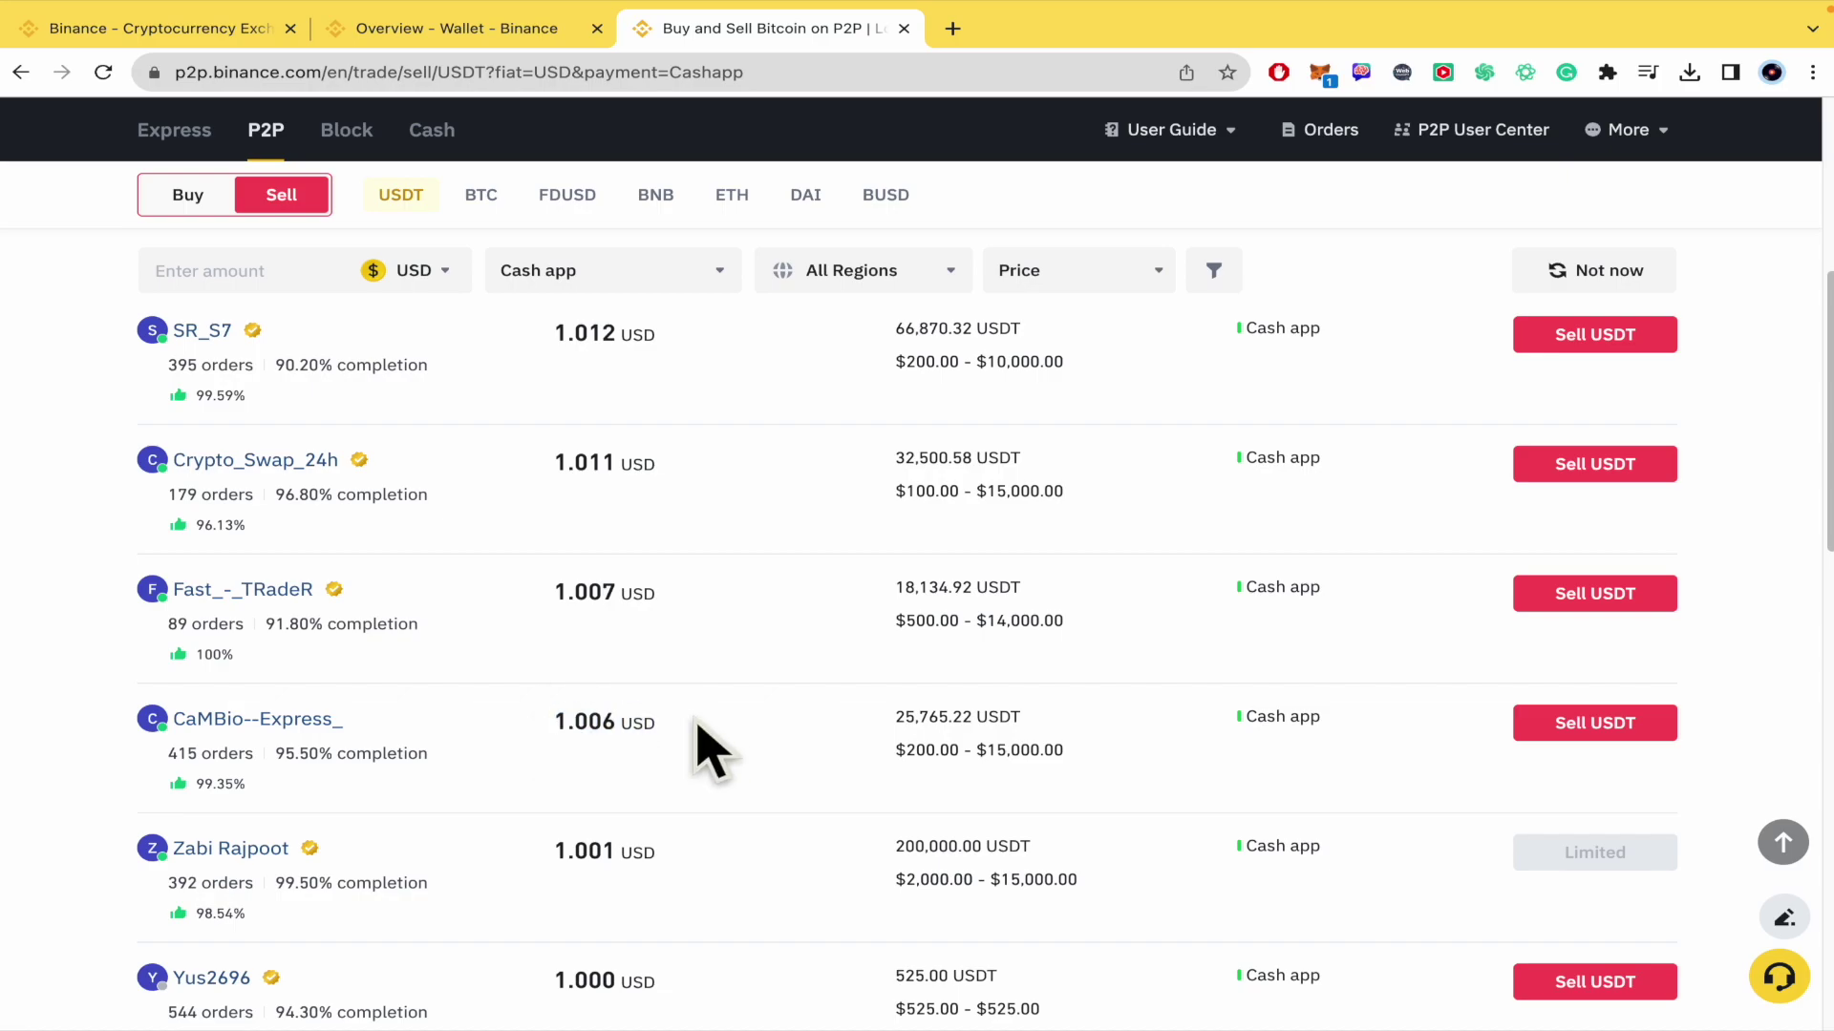
pyautogui.click(1567, 738)
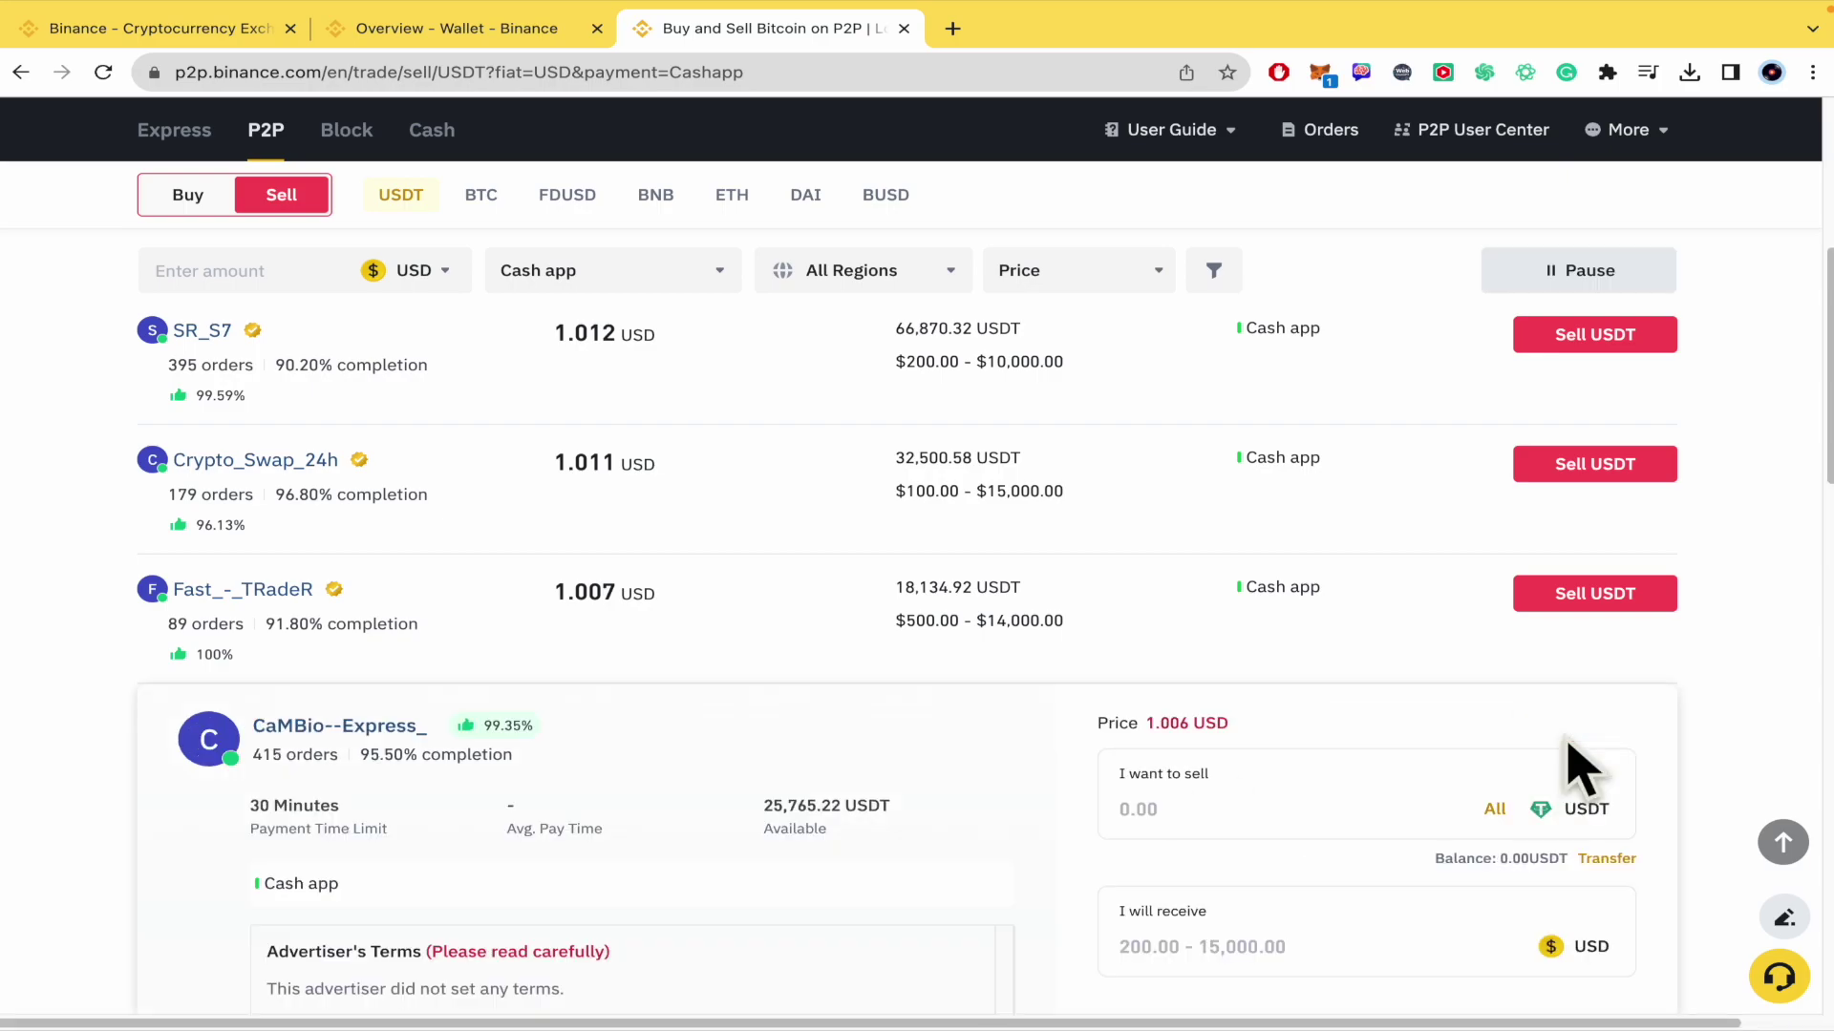
pyautogui.scroll(-4, 1528, 840)
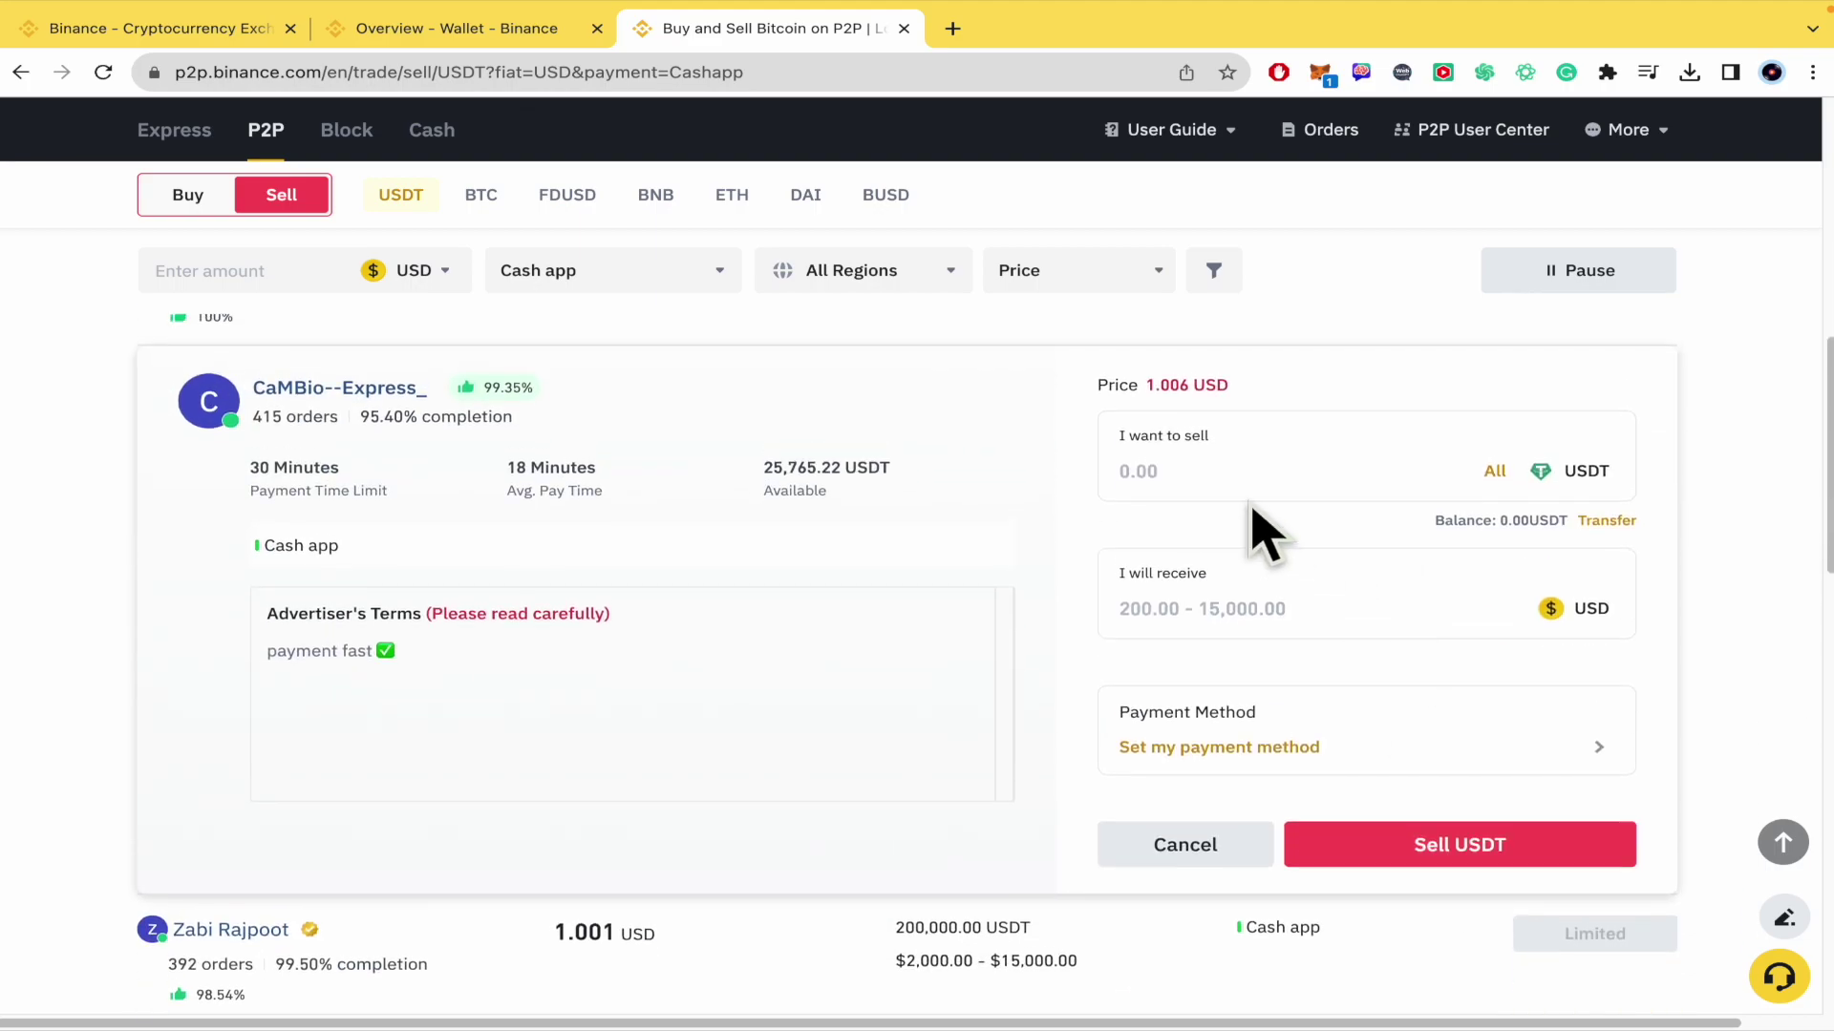
pyautogui.click(1281, 475)
pyautogui.write('500')
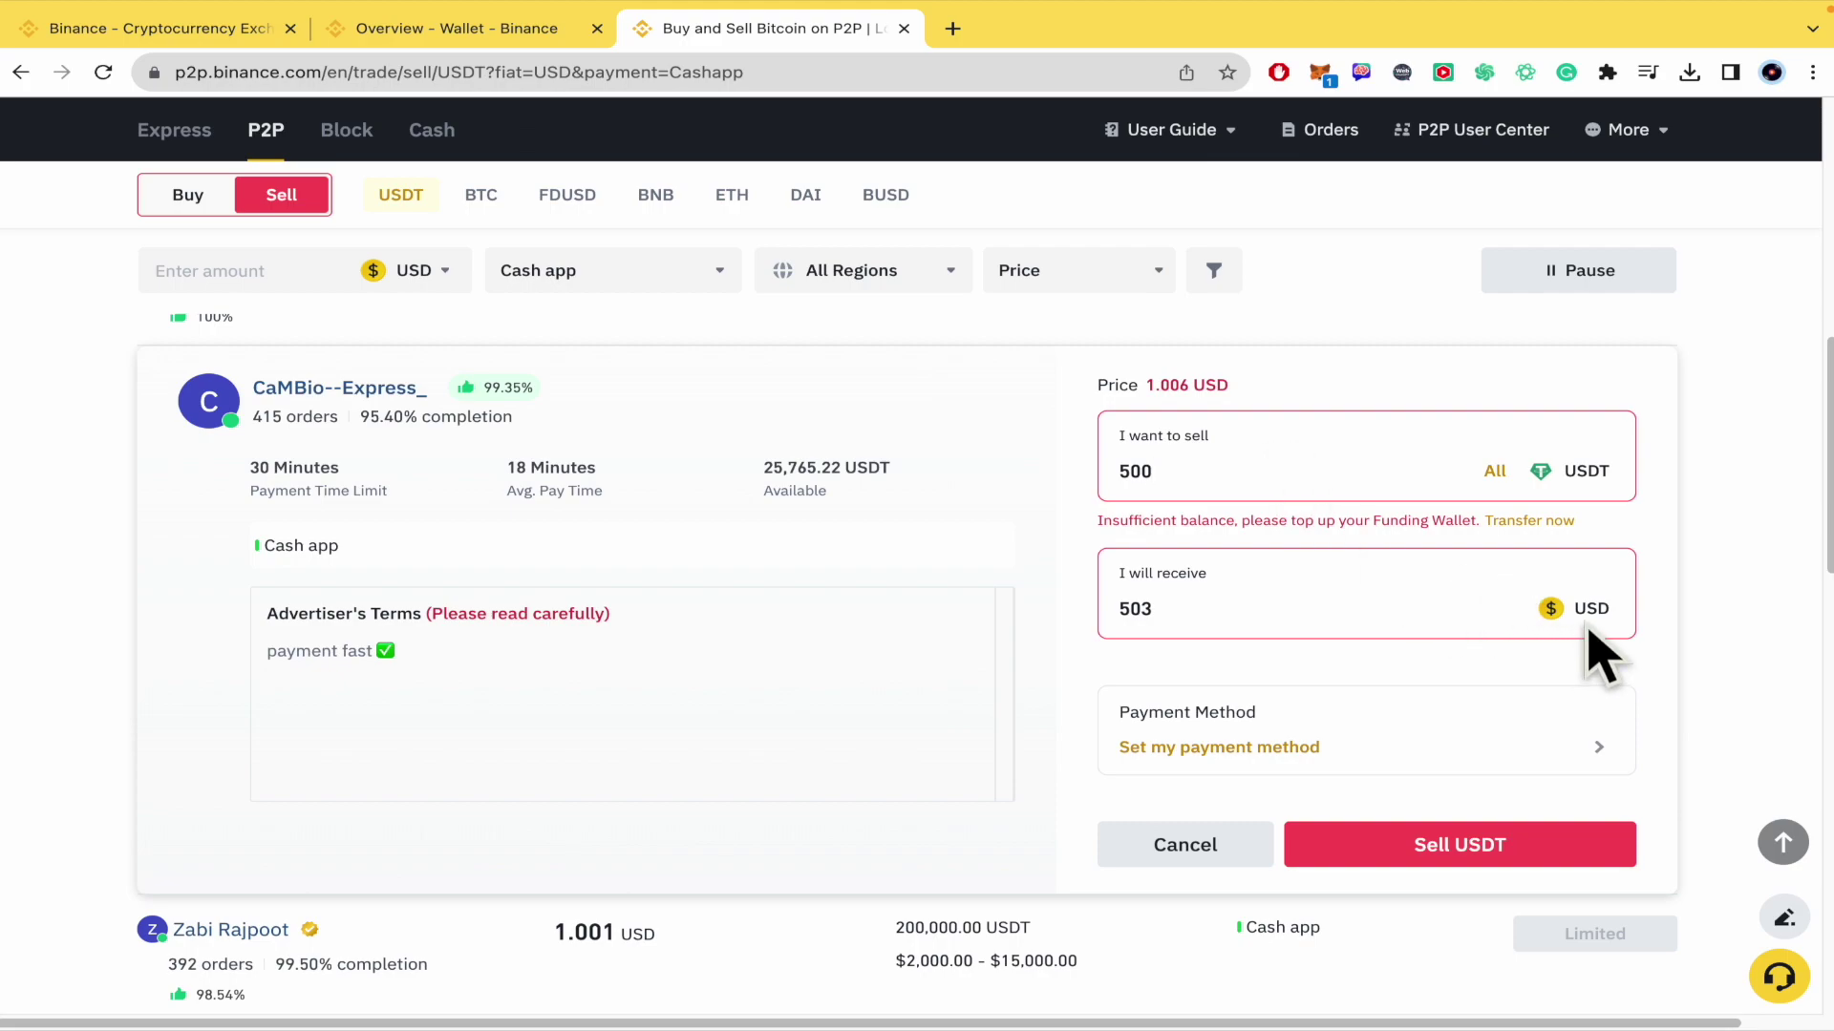
pyautogui.click(1416, 844)
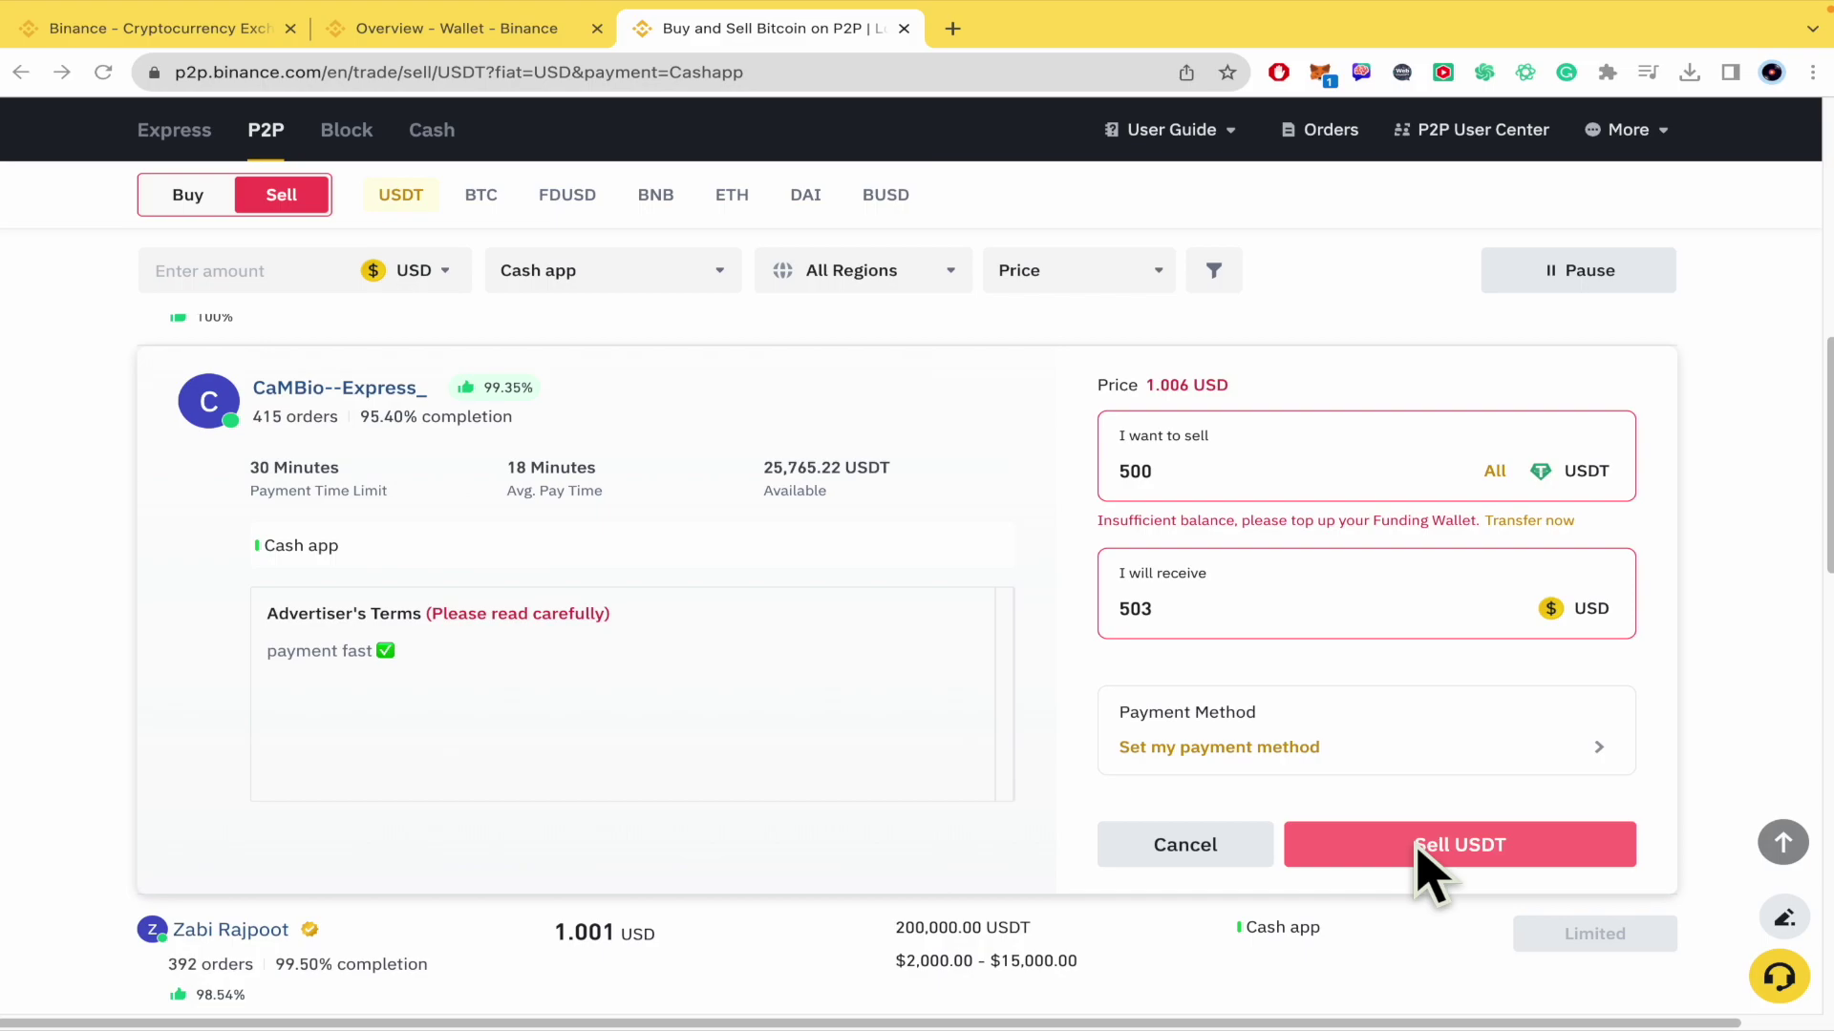
pyautogui.click(1748, 758)
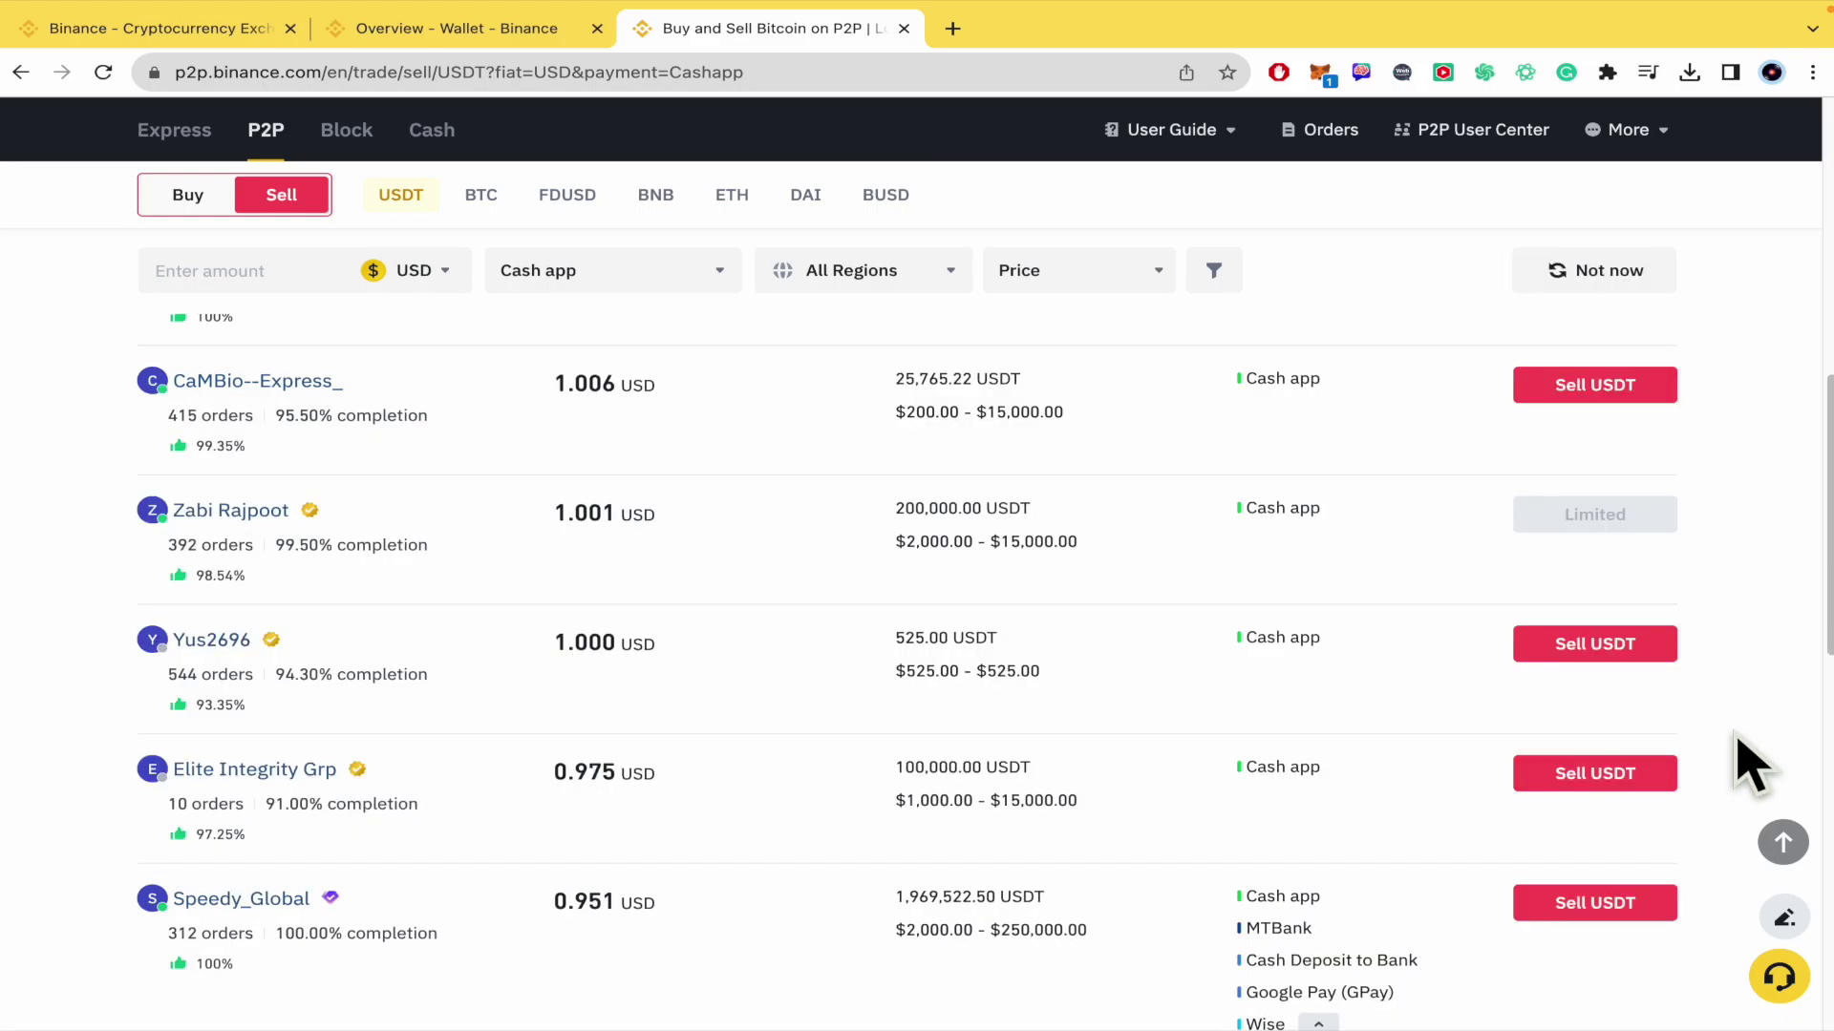